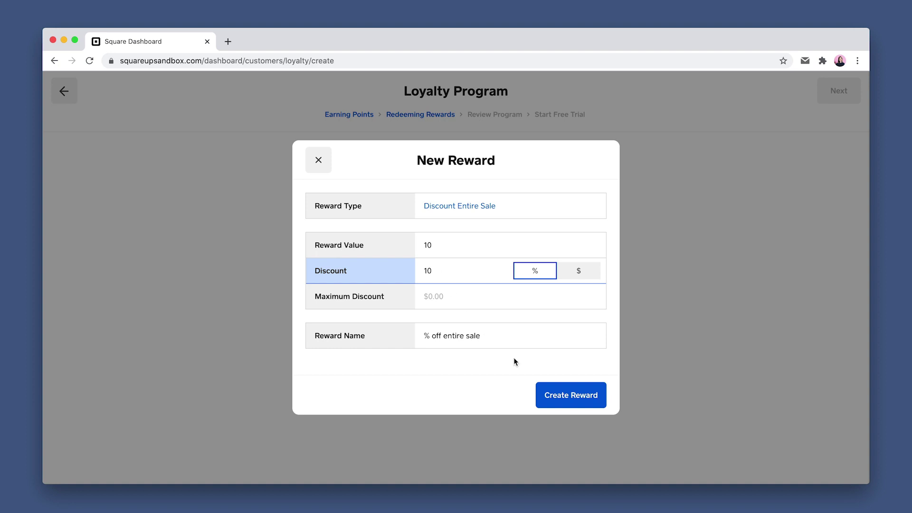
# Create the 10-point, 10% off entire sale reward, review the program and start the 30-day Square Loyalty free trial
pyautogui.click(561, 396)
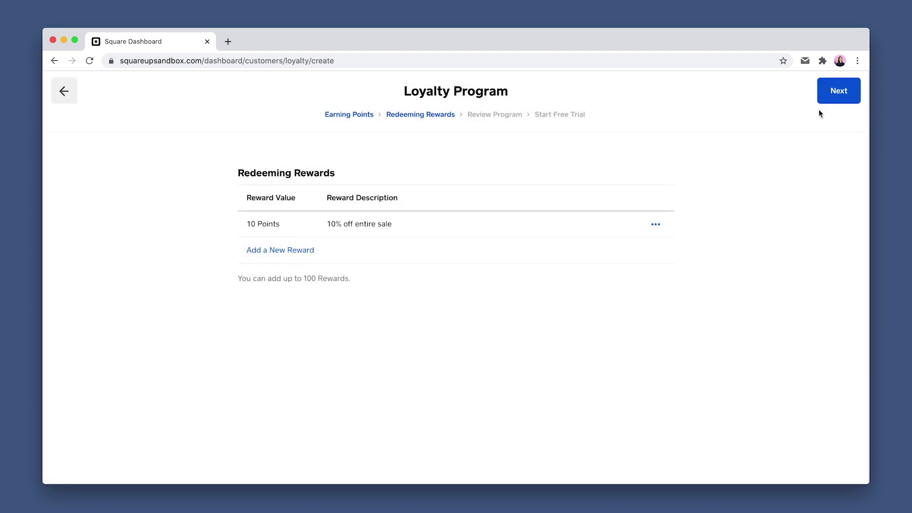
pyautogui.click(834, 92)
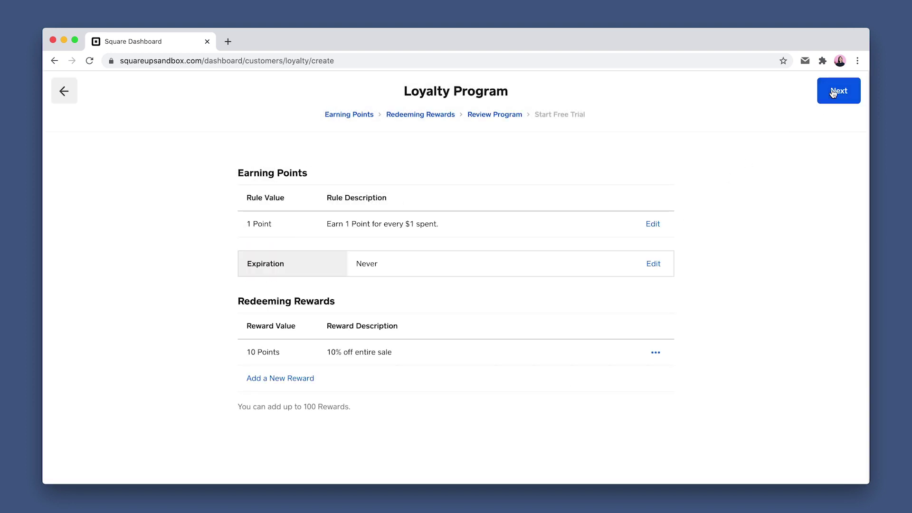
pyautogui.click(834, 93)
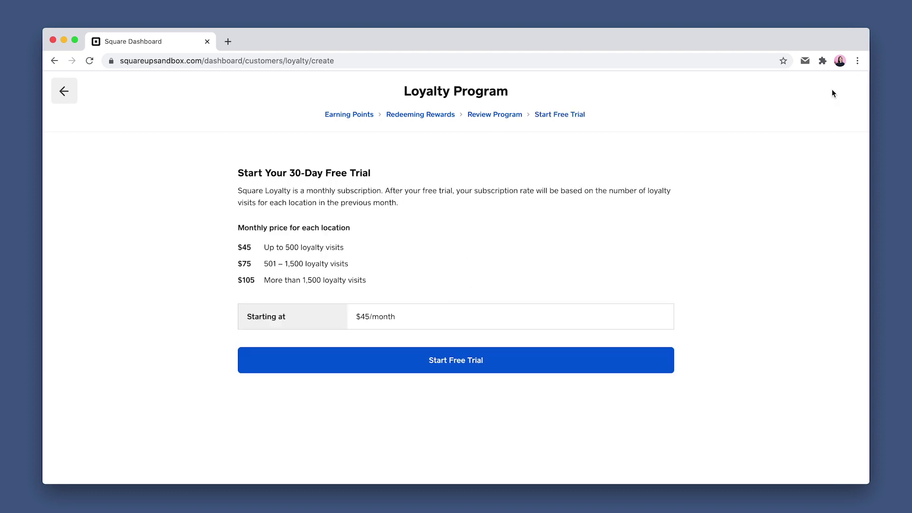
pyautogui.click(459, 359)
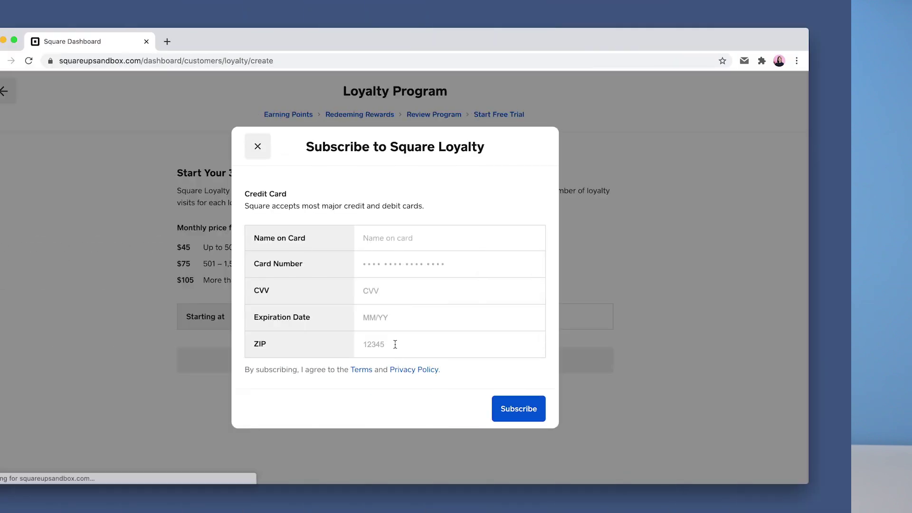
# Enter the cardholder's name and test card number, then subscribe to Square Loyalty
pyautogui.click(427, 237)
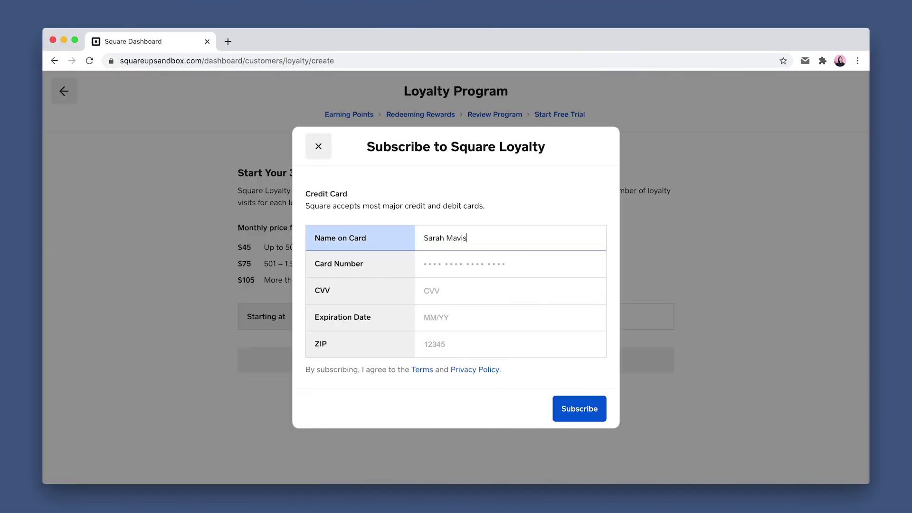
pyautogui.click(424, 264)
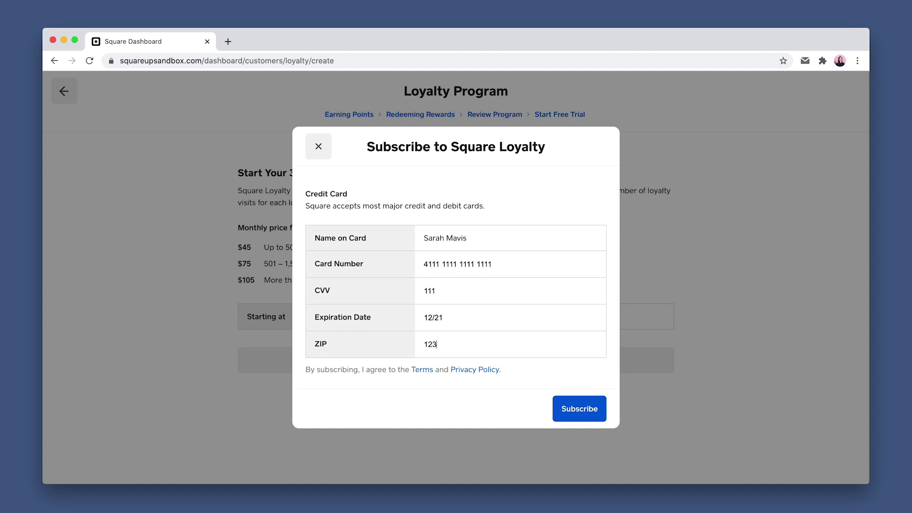
pyautogui.click(566, 408)
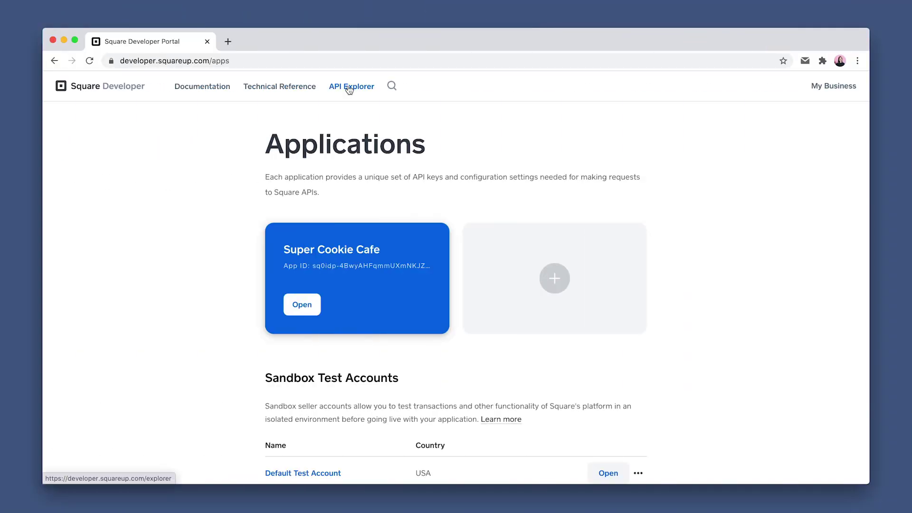
# Open API Explorer on Loyalty > List loyalty programs using the Super Cookie Cafe sandbox token
pyautogui.click(349, 88)
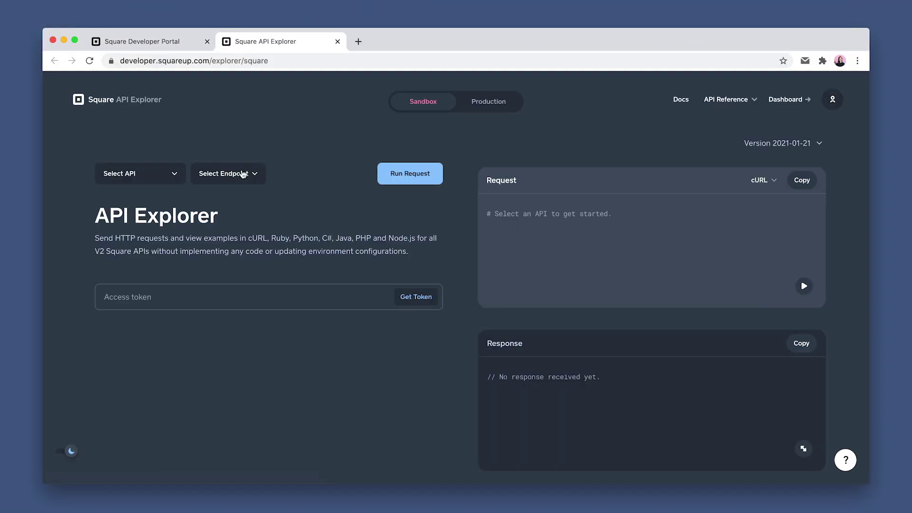
pyautogui.click(168, 179)
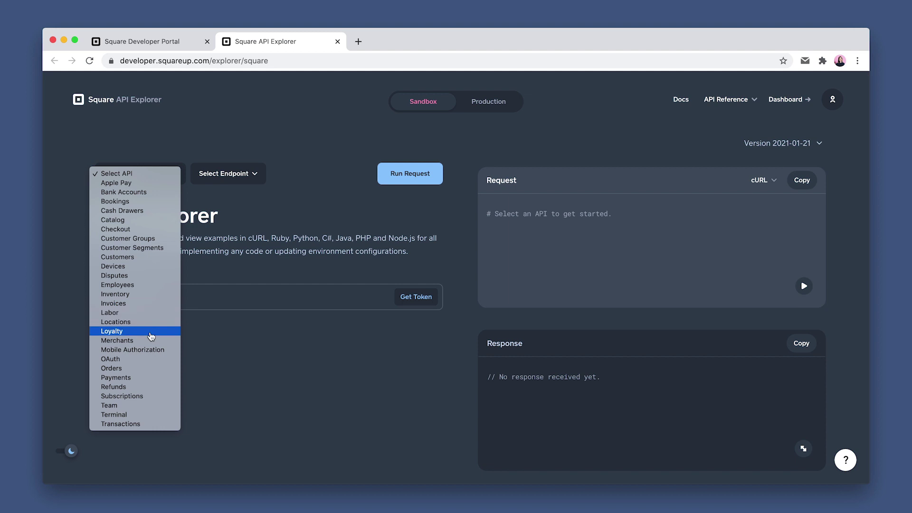
pyautogui.click(161, 322)
pyautogui.click(226, 179)
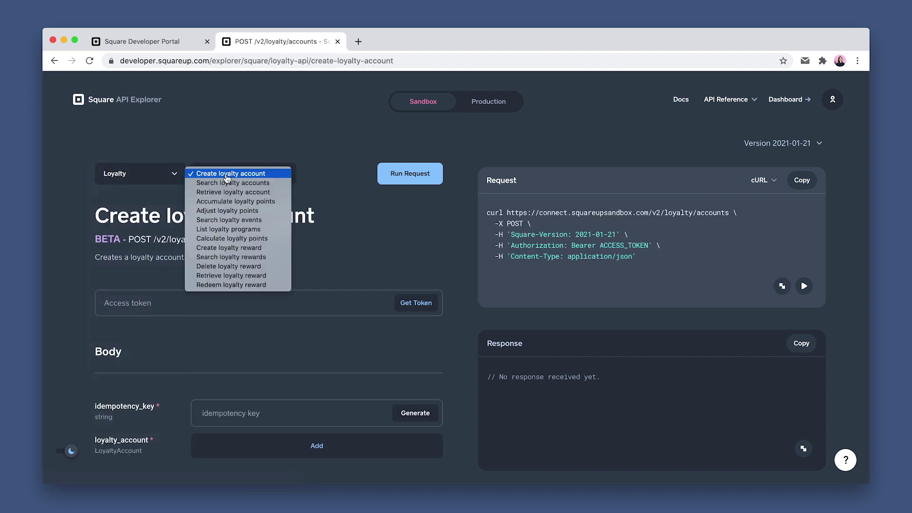
pyautogui.click(225, 230)
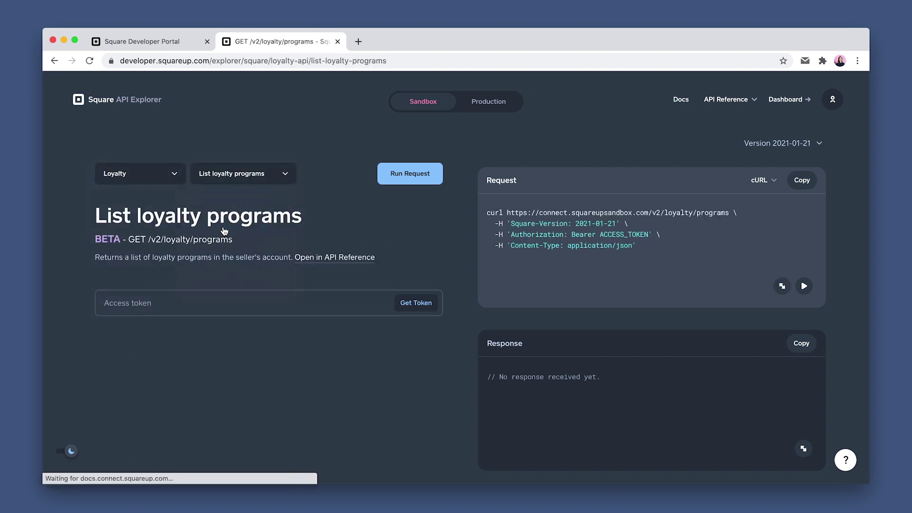
pyautogui.click(417, 306)
pyautogui.click(344, 350)
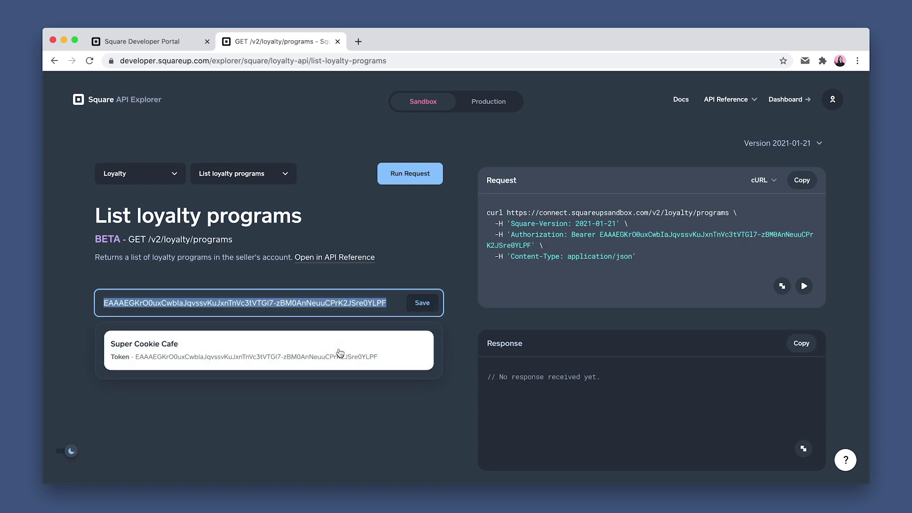
# Run the request and select the ACTIVE loyalty program's id in the response
pyautogui.click(408, 173)
pyautogui.scroll(-2, 548, 425)
pyautogui.moveTo(548, 425); pyautogui.dragTo(688, 418)
pyautogui.hotkey('ctrl', 'c')
pyautogui.click(678, 415)
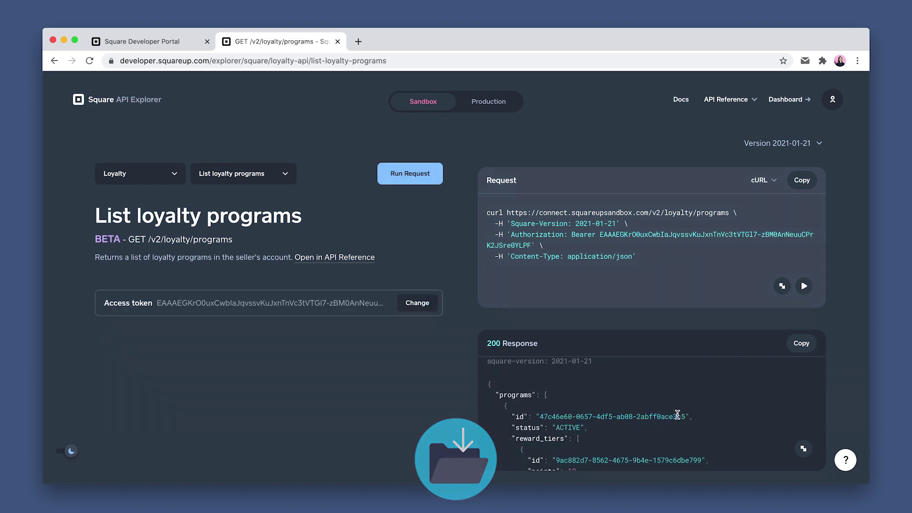
pyautogui.click(263, 183)
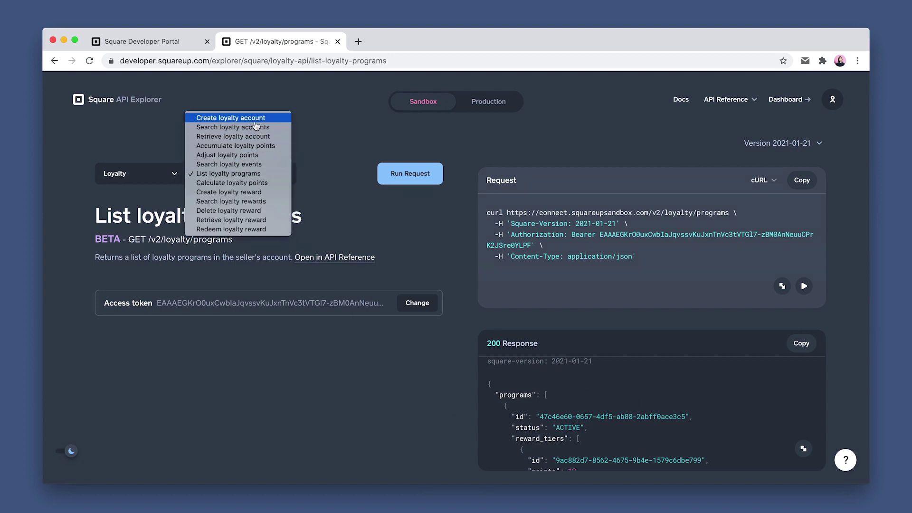
# Choose Create loyalty account, generate an idempotency key and add a PHONE mapping with the phone number
pyautogui.click(255, 119)
pyautogui.scroll(-3, 379, 340)
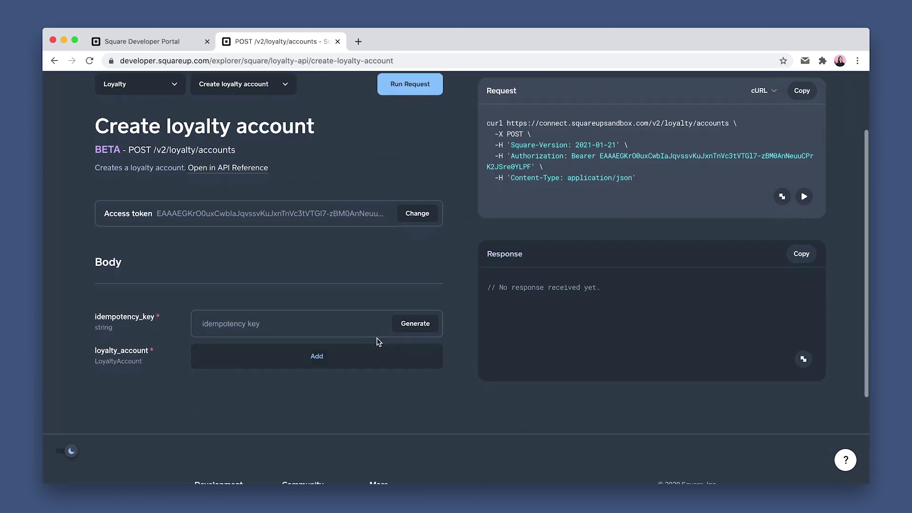
pyautogui.click(402, 330)
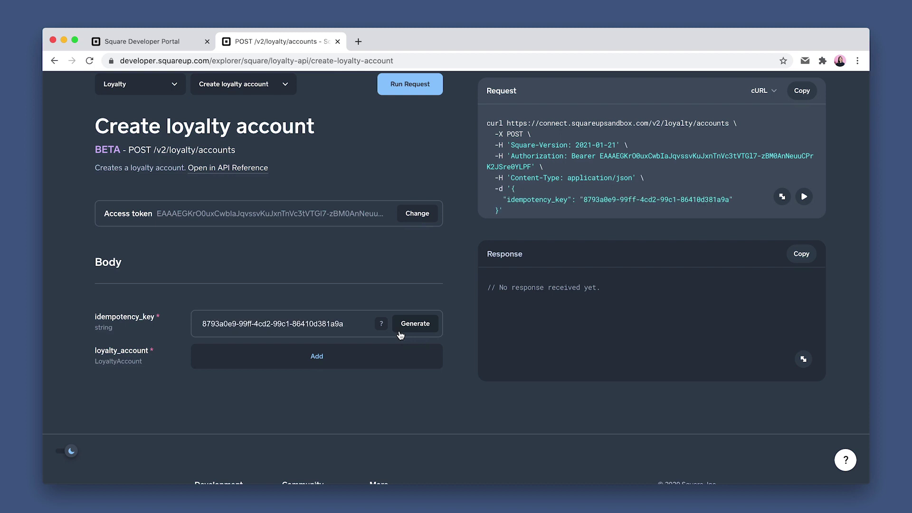
pyautogui.click(327, 364)
pyautogui.click(327, 376)
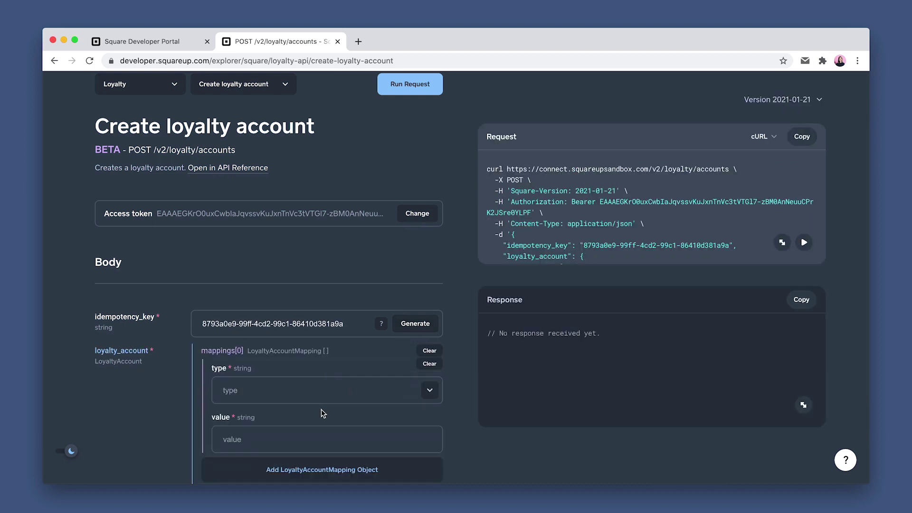
pyautogui.click(319, 393)
pyautogui.click(320, 440)
pyautogui.click(286, 438)
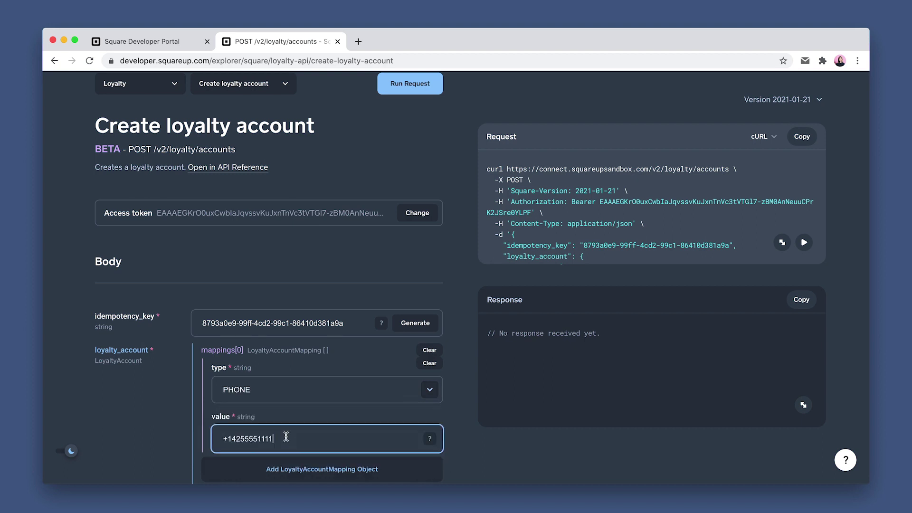
# Paste the loyalty program's id as program_id and send the request
pyautogui.scroll(-2, 286, 437)
pyautogui.click(265, 419)
pyautogui.hotkey('ctrl', 'v')
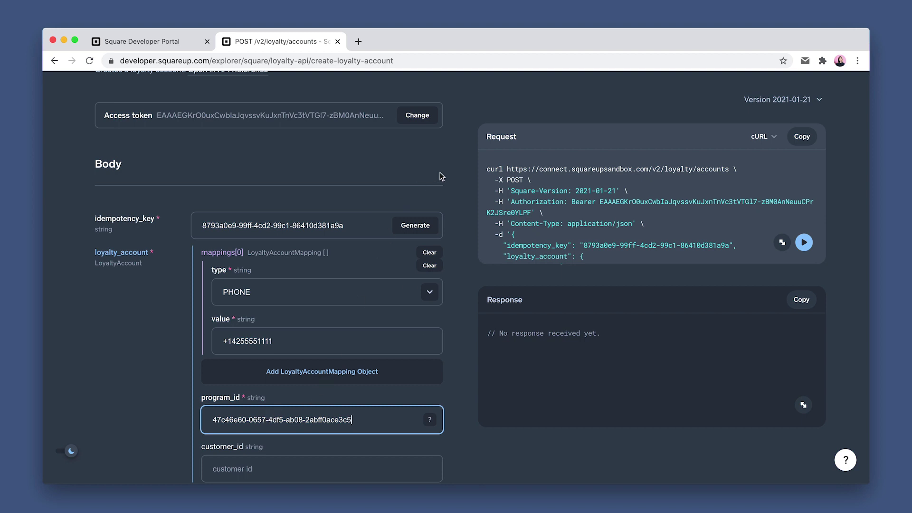
pyautogui.scroll(3, 437, 180)
pyautogui.click(418, 118)
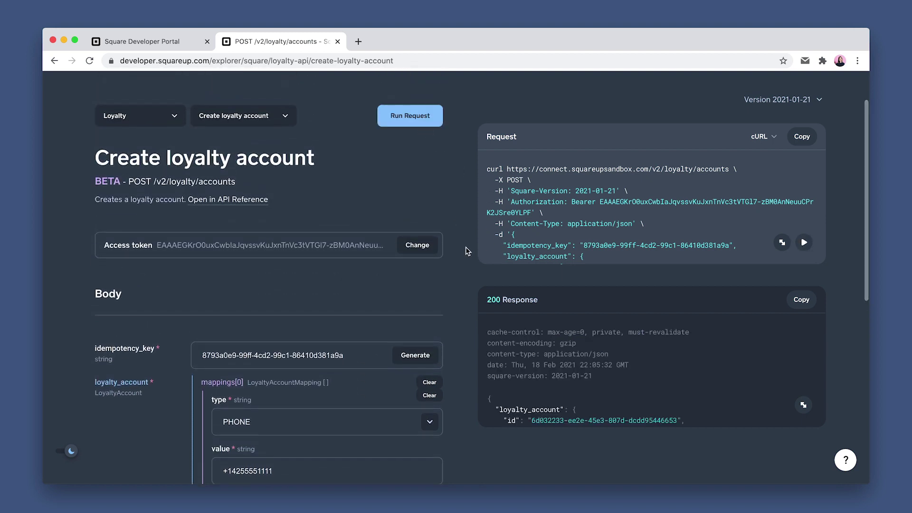
# Select the new loyalty account's id and copy its customer_id from the response
pyautogui.scroll(-1, 504, 356)
pyautogui.moveTo(531, 379); pyautogui.dragTo(670, 376)
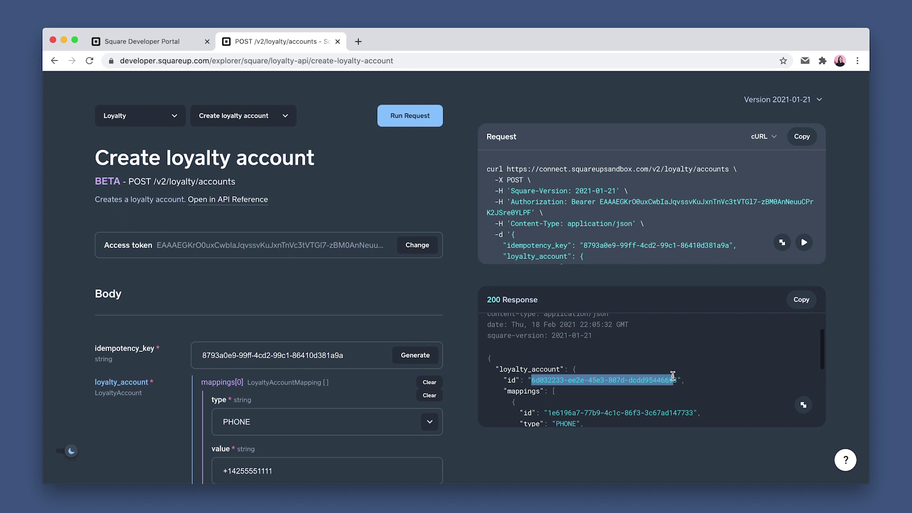
pyautogui.scroll(-5, 641, 380)
pyautogui.moveTo(568, 390); pyautogui.dragTo(635, 387)
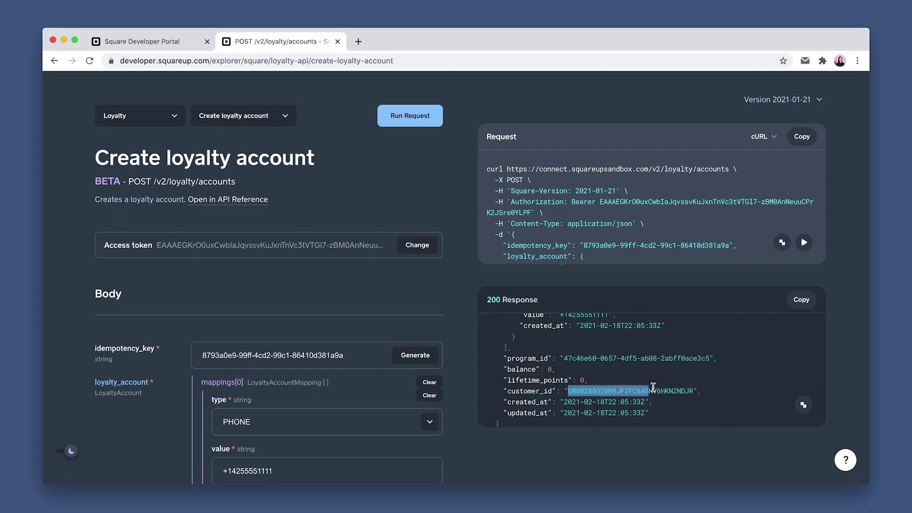
pyautogui.press('super+c')
pyautogui.press('super+Tab')
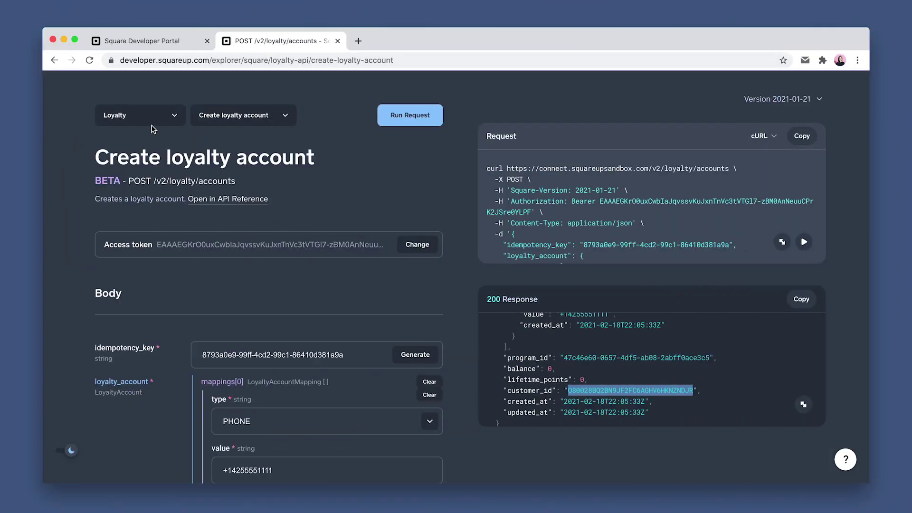
# Switch to Orders > Create order, generate an idempotency key and enter the order's location id
pyautogui.click(145, 116)
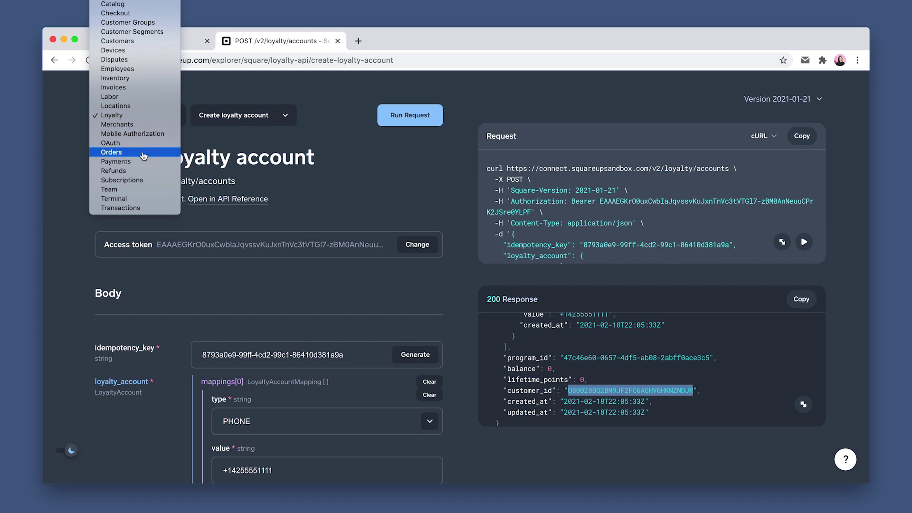
pyautogui.click(170, 151)
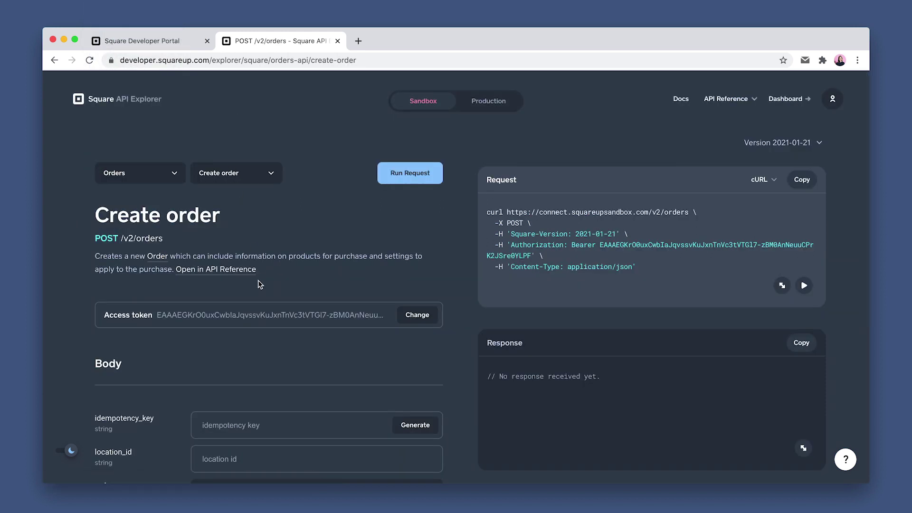
pyautogui.scroll(-3, 268, 359)
pyautogui.click(411, 338)
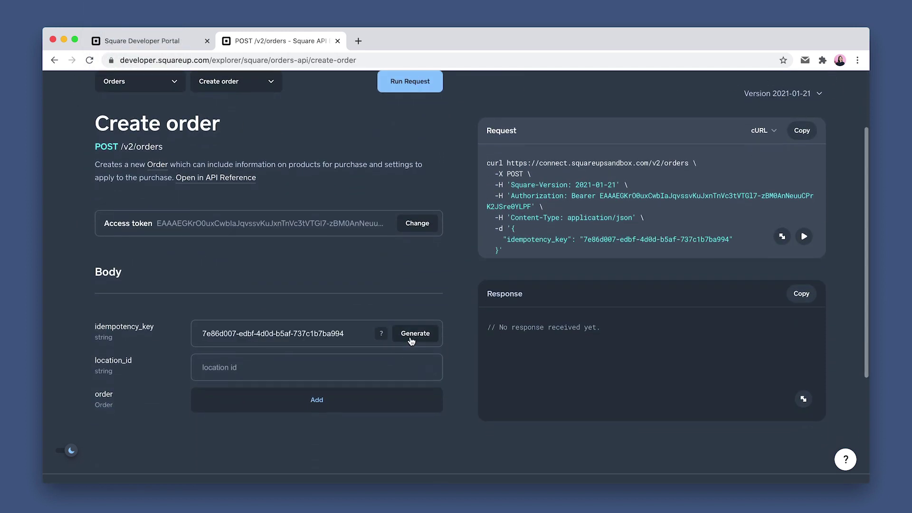
pyautogui.scroll(-1, 337, 366)
pyautogui.click(330, 368)
pyautogui.click(298, 382)
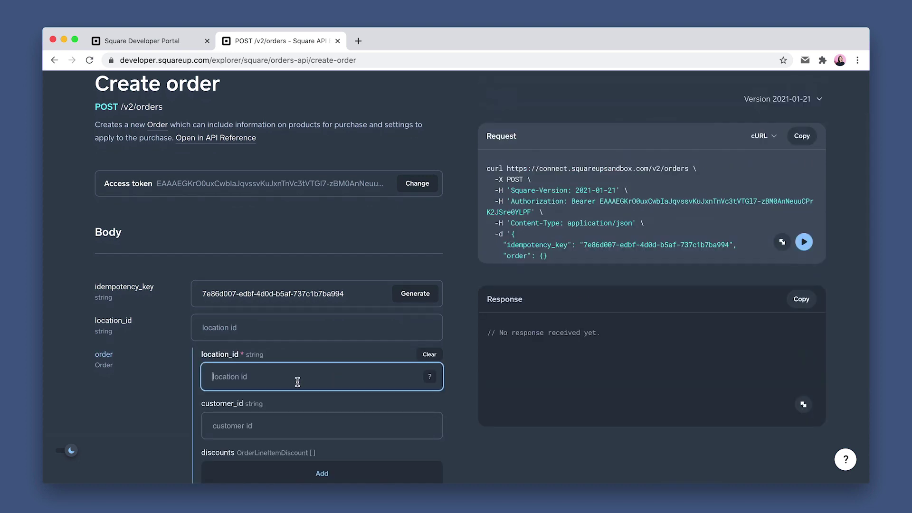
# Add a line item with quantity 1 and a base price of 1000 USD
pyautogui.scroll(-5, 297, 385)
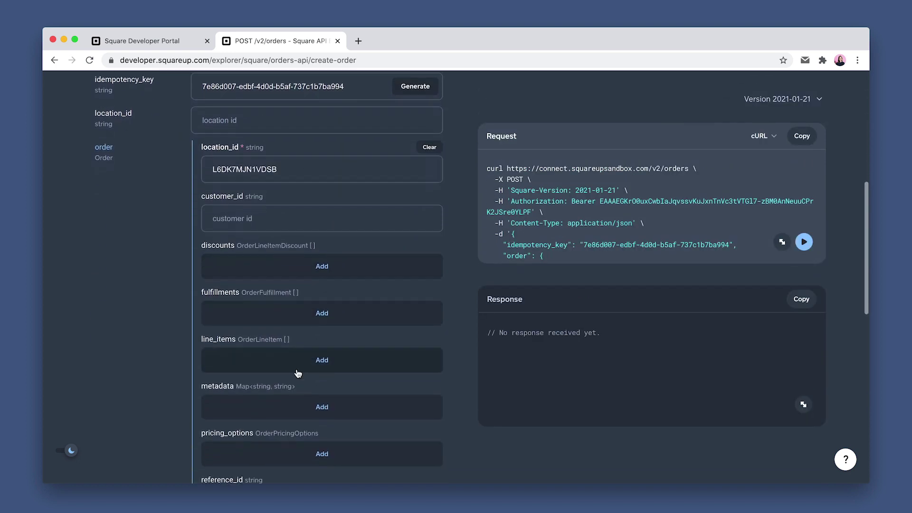
pyautogui.click(299, 372)
pyautogui.click(280, 358)
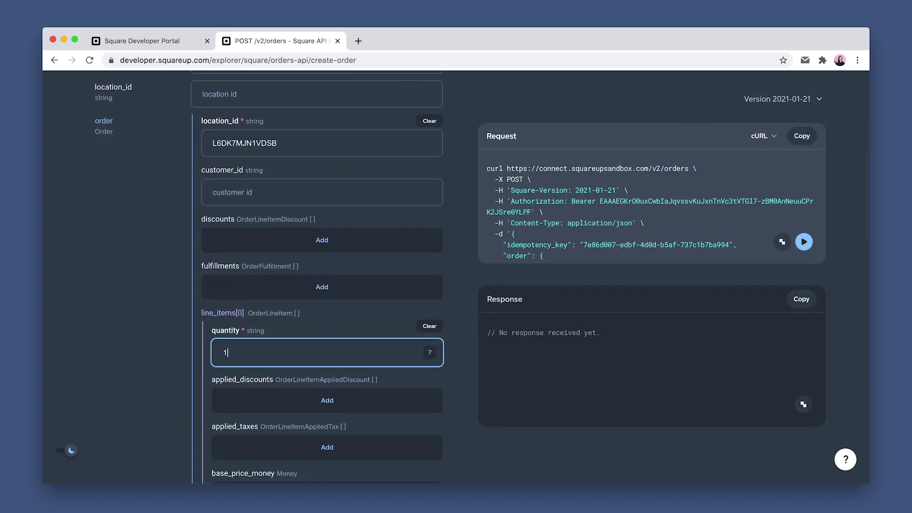
pyautogui.write('1')
pyautogui.scroll(-3, 283, 391)
pyautogui.click(256, 394)
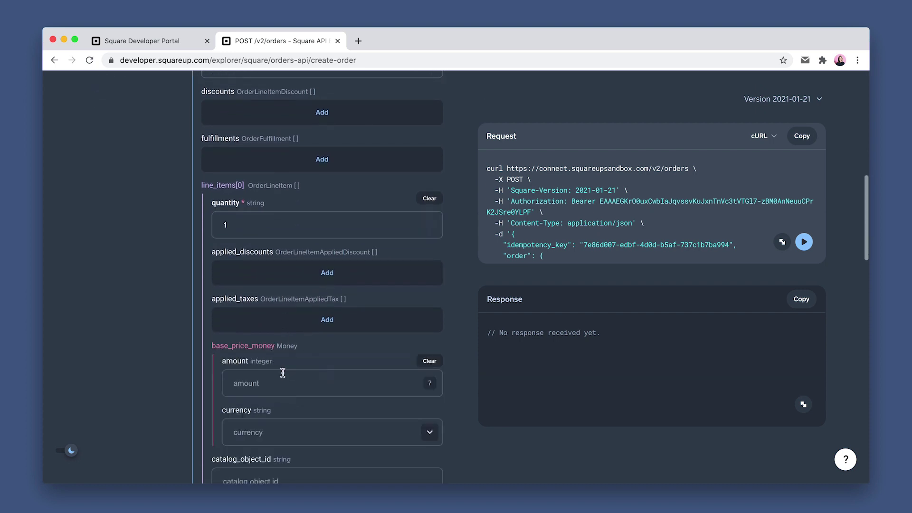
pyautogui.click(280, 379)
pyautogui.write('1000')
pyautogui.click(273, 431)
pyautogui.write('us')
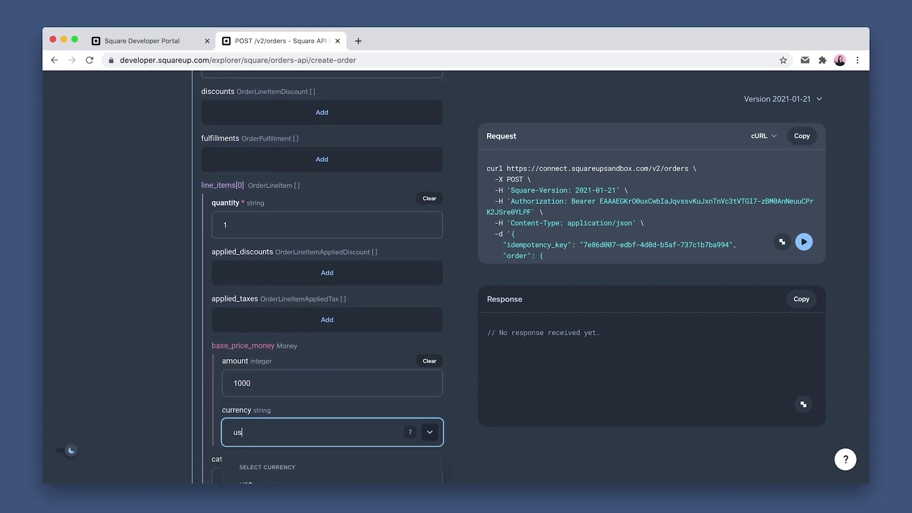
pyautogui.write('d')
pyautogui.click(275, 466)
# Name the item Unicorn Donuts, run the request and select the new order's id
pyautogui.scroll(-4, 291, 434)
pyautogui.click(290, 417)
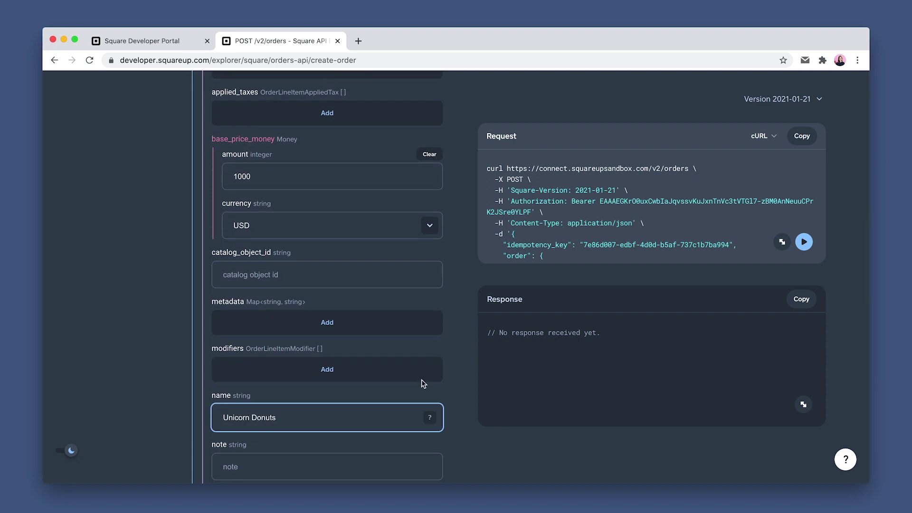
pyautogui.scroll(15, 450, 215)
pyautogui.click(418, 166)
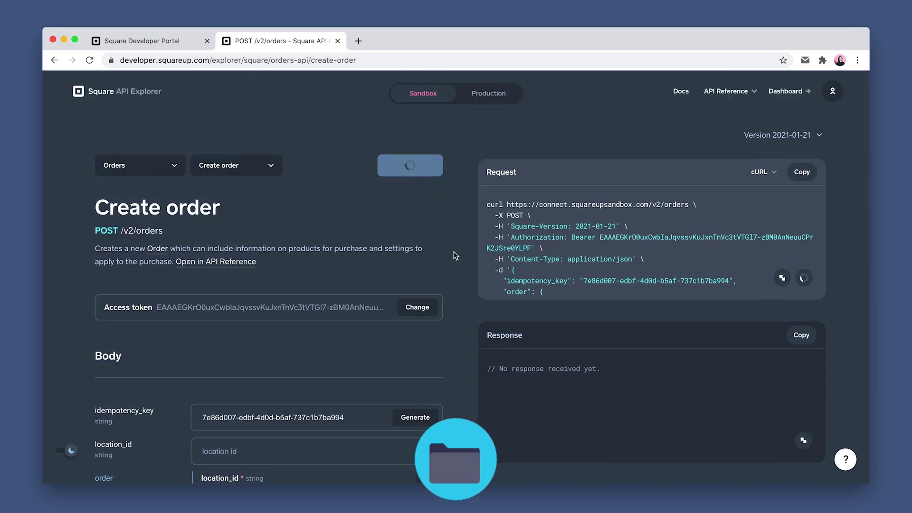
pyautogui.scroll(-2, 546, 417)
pyautogui.moveTo(531, 422); pyautogui.dragTo(640, 421)
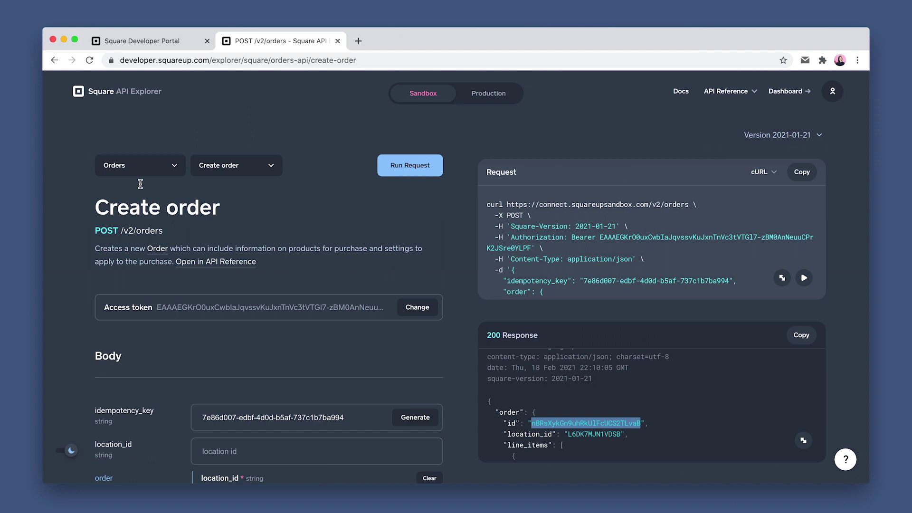
# Switch to Payments > Create payment with an amount of 1000 USD
pyautogui.click(141, 174)
pyautogui.click(143, 172)
pyautogui.click(215, 169)
pyautogui.click(223, 180)
pyautogui.scroll(-2, 240, 285)
pyautogui.click(248, 332)
pyautogui.write('1000')
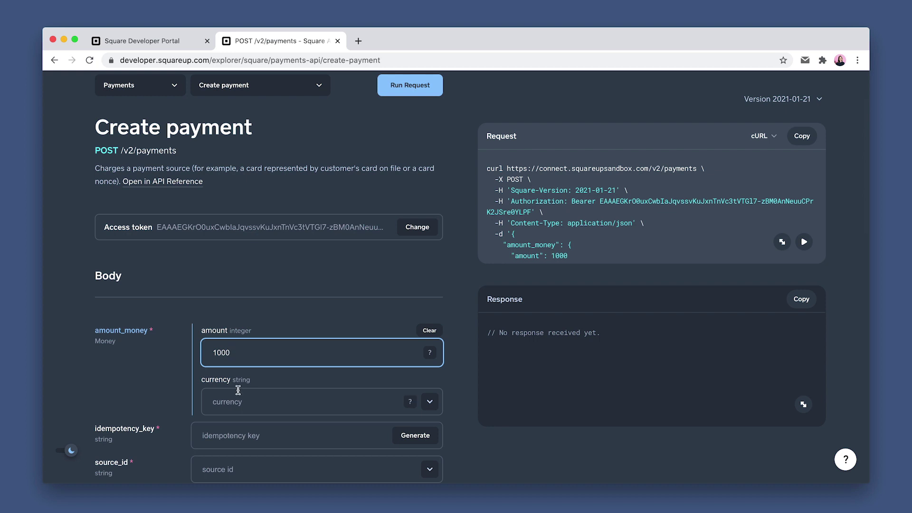
pyautogui.click(239, 394)
pyautogui.click(237, 459)
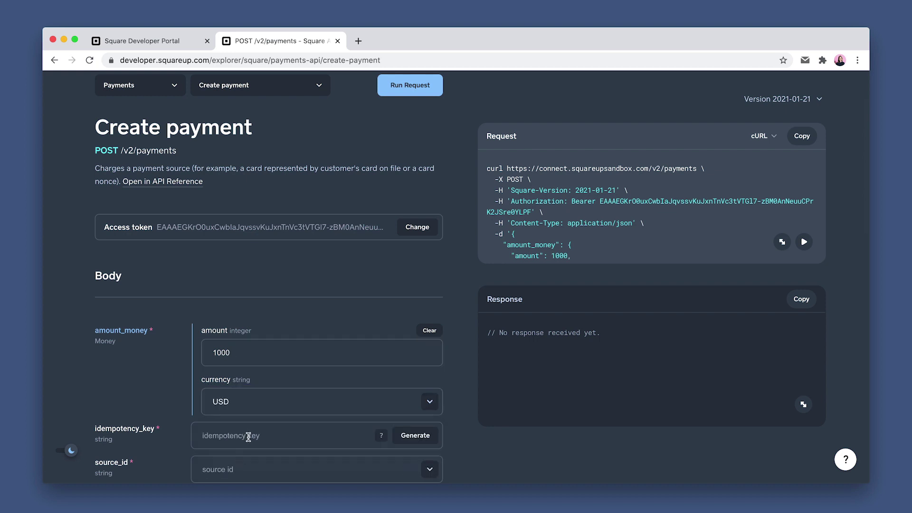
# Generate an idempotency key and use cnon:card-nonce-ok as the payment source
pyautogui.scroll(-1, 247, 433)
pyautogui.click(398, 409)
pyautogui.scroll(-1, 397, 412)
pyautogui.click(305, 406)
pyautogui.click(288, 456)
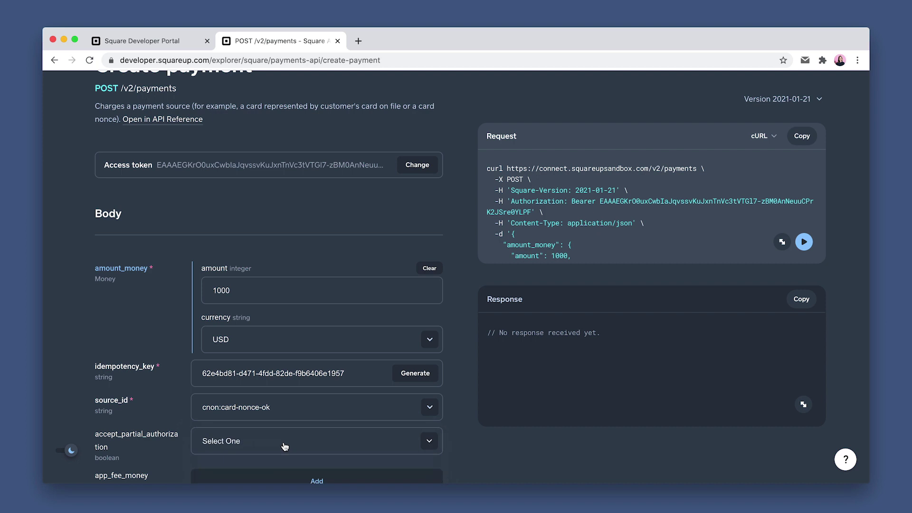
# Enter the order's id as order_id and send the payment request
pyautogui.scroll(-7, 285, 446)
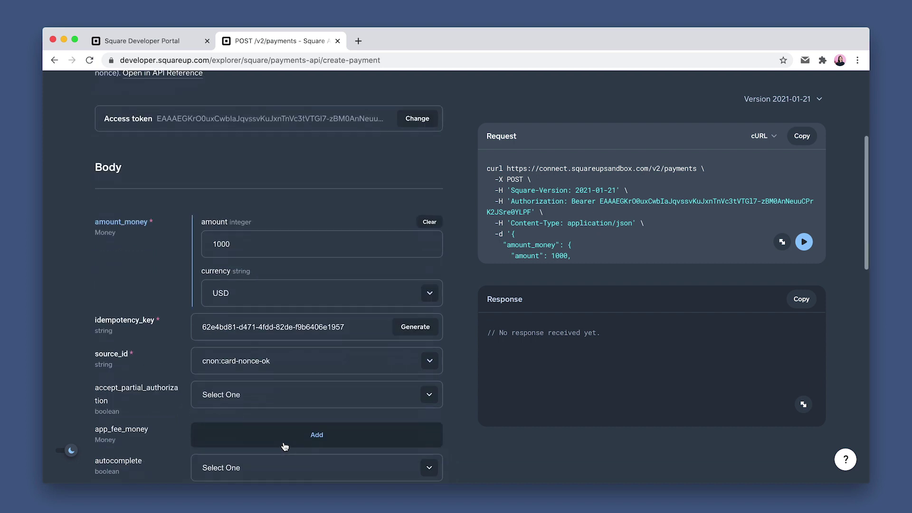
pyautogui.click(275, 419)
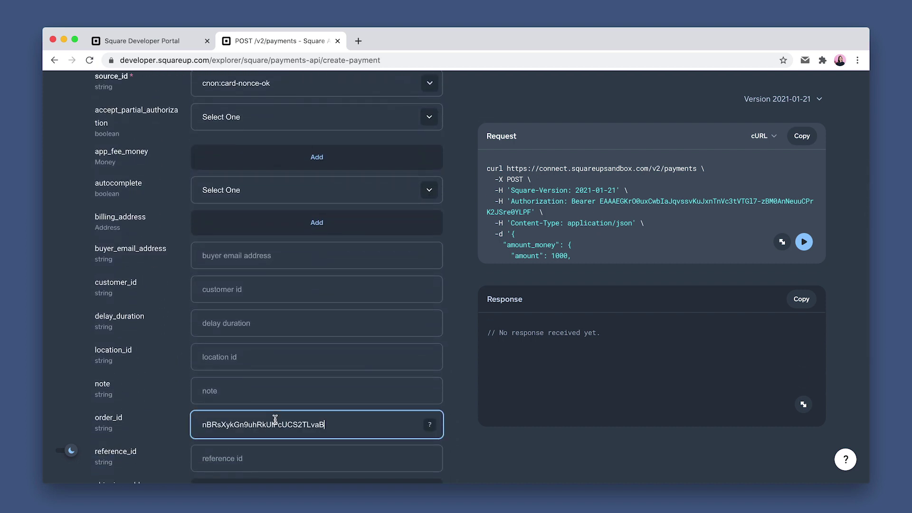
pyautogui.scroll(10, 451, 269)
pyautogui.click(410, 176)
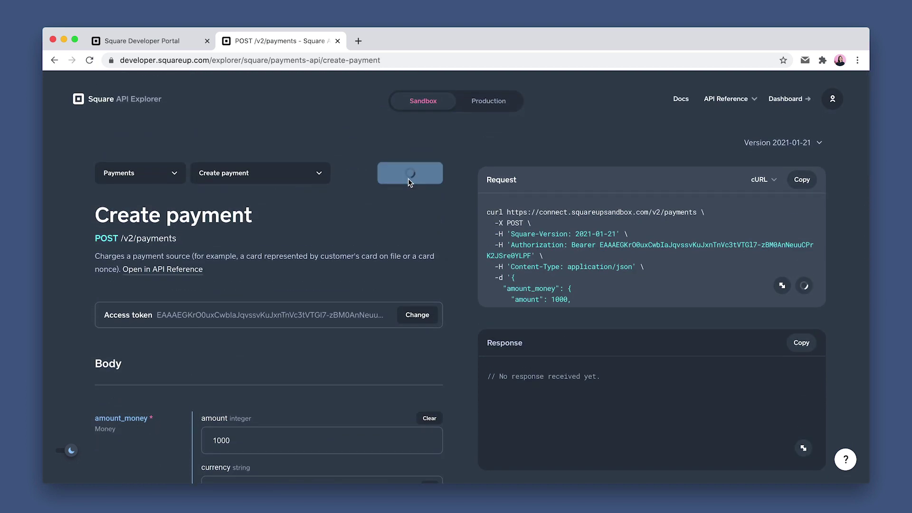
pyautogui.scroll(-2, 508, 389)
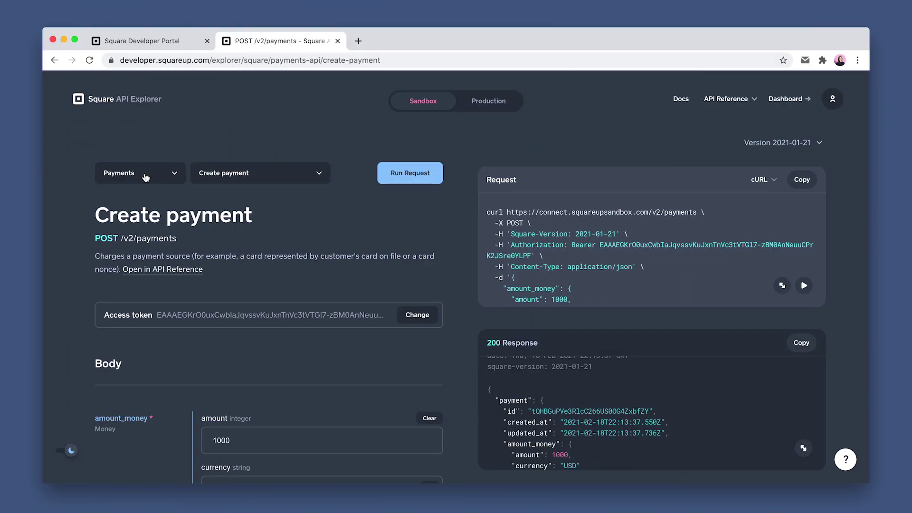
# Retrieve the loyalty account by its pasted id, showing a 0 balance
pyautogui.click(146, 177)
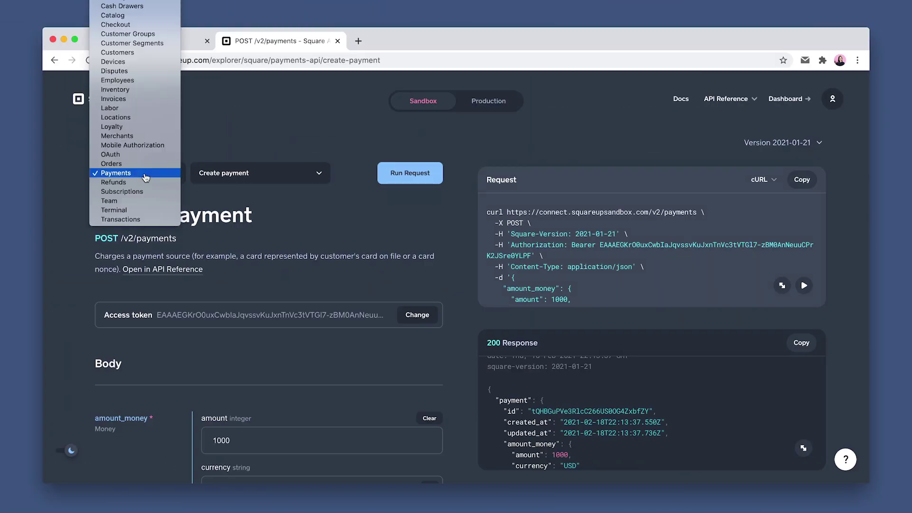
pyautogui.click(227, 168)
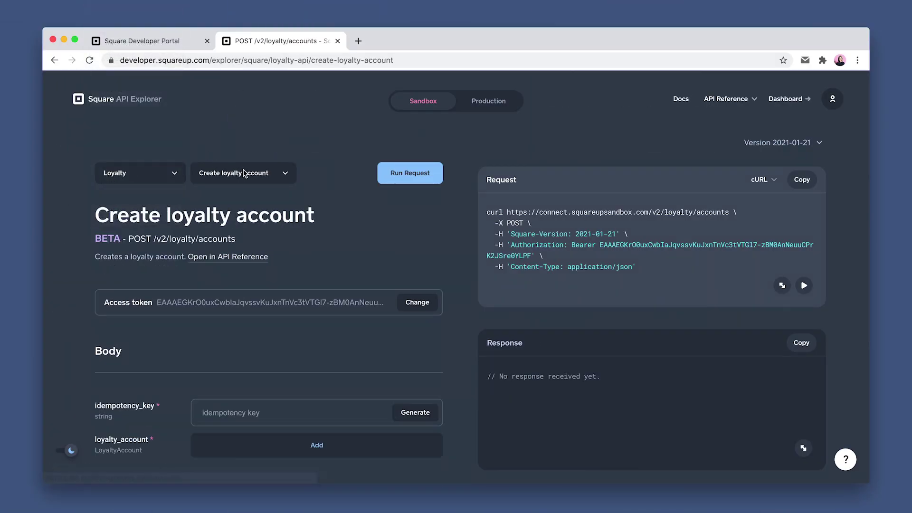
pyautogui.click(244, 173)
pyautogui.click(244, 193)
pyautogui.click(260, 406)
pyautogui.write('6d032233-ee2e-45e3-807d-dcdd95446653')
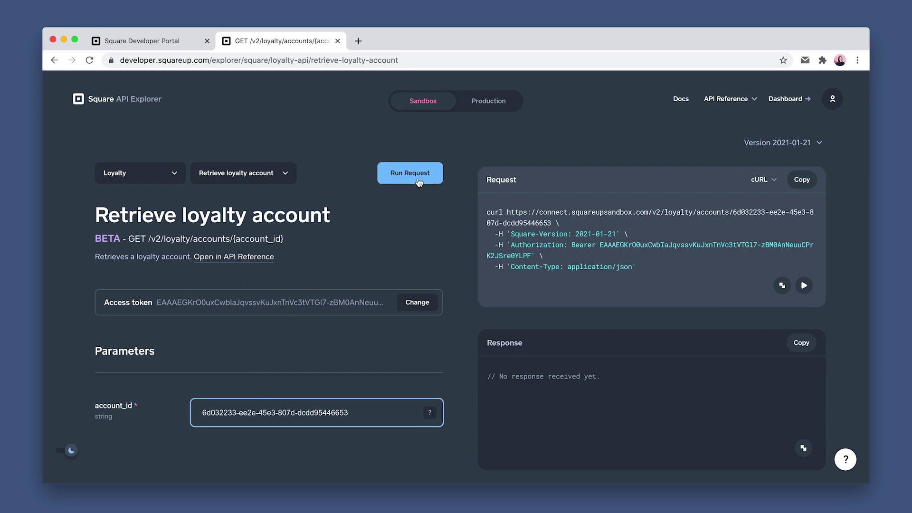
pyautogui.click(419, 183)
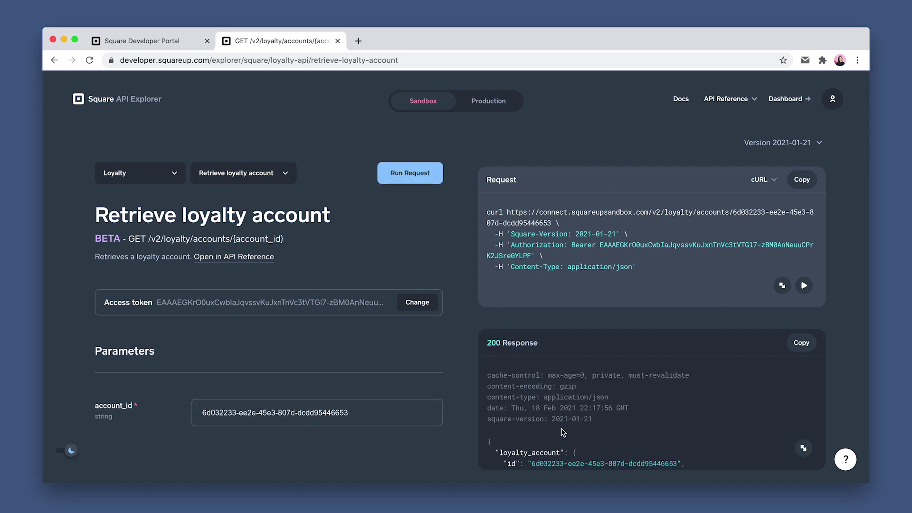
pyautogui.scroll(-4, 561, 428)
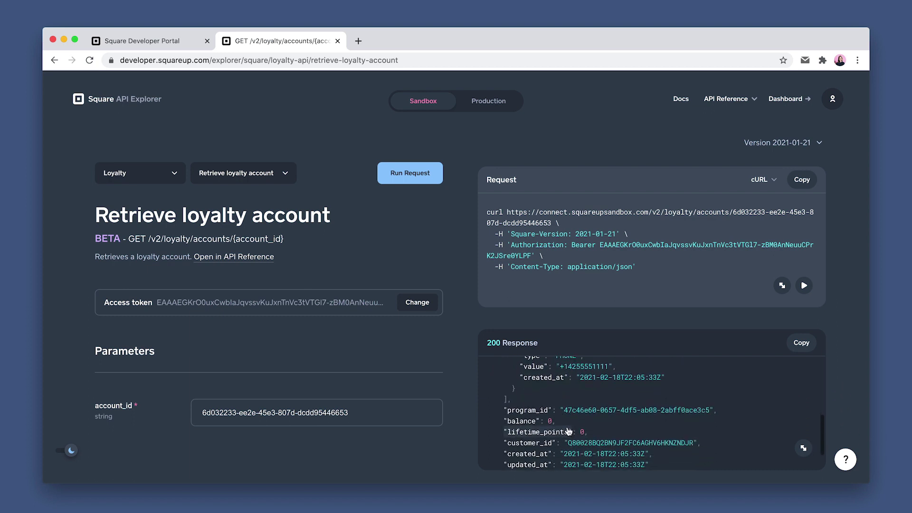
# Switch to Accumulate loyalty points and paste in the loyalty account id
pyautogui.click(250, 175)
pyautogui.click(251, 183)
pyautogui.click(254, 413)
pyautogui.write('6d032233-ee2e-45e3-807d-dcdd95446653')
pyautogui.scroll(-2, 265, 430)
pyautogui.scroll(-3, 265, 430)
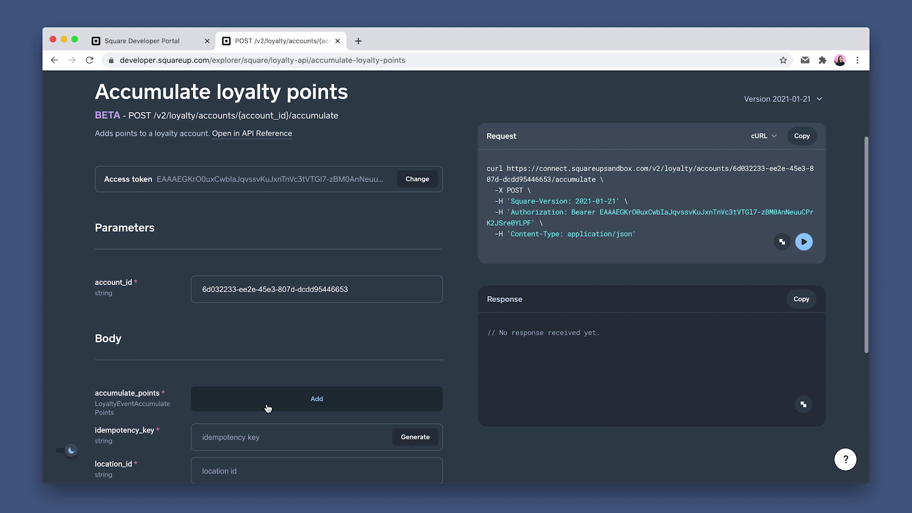
# Add accumulate_points details with the paid order's id
pyautogui.click(268, 409)
pyautogui.scroll(-1, 256, 403)
pyautogui.click(257, 385)
pyautogui.scroll(1, 251, 380)
pyautogui.write('nBRsXykGn9uhRkUlFcUCS2TLvaB')
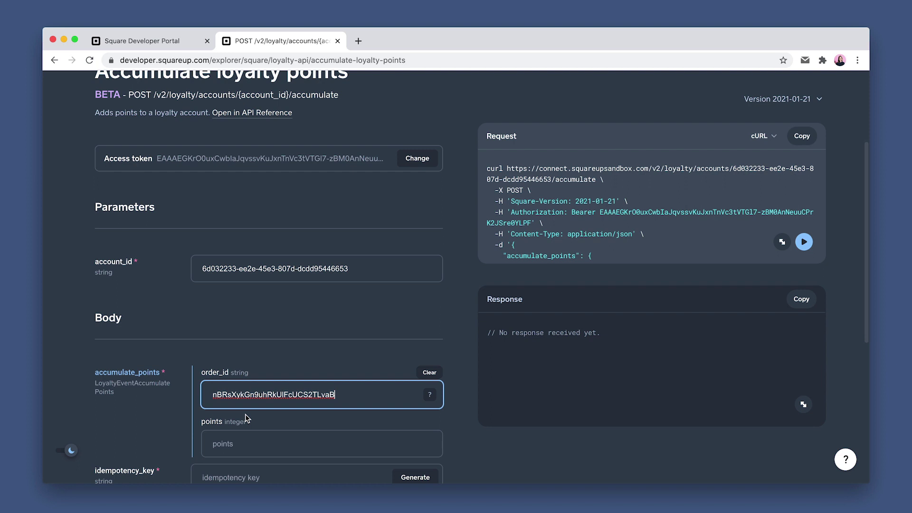
pyautogui.scroll(-3, 246, 418)
# Generate an idempotency key, set location L6DK7MJN1VDSB and send the request, earning 10 points
pyautogui.click(414, 405)
pyautogui.scroll(-1, 229, 433)
pyautogui.click(229, 433)
pyautogui.write('L6DK7MJN1VDSB')
pyautogui.scroll(-1, 285, 417)
pyautogui.scroll(5, 450, 258)
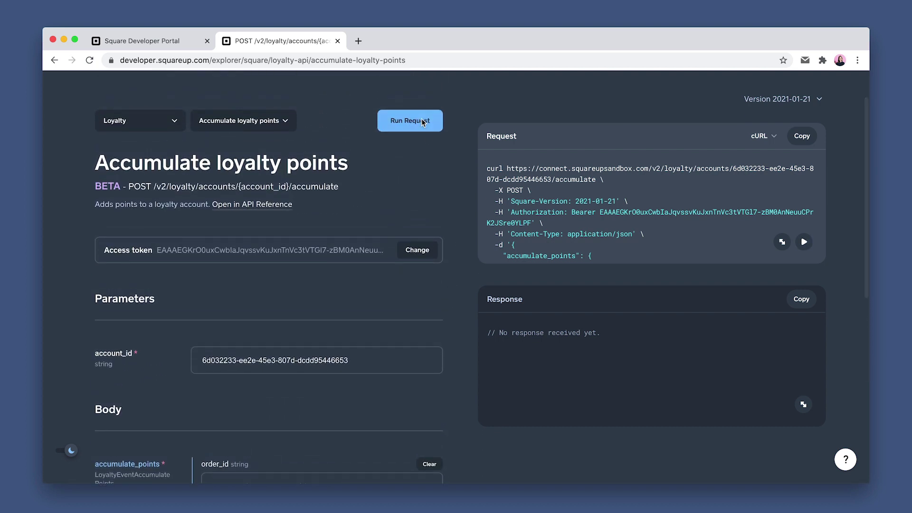
pyautogui.click(422, 122)
pyautogui.scroll(-3, 547, 363)
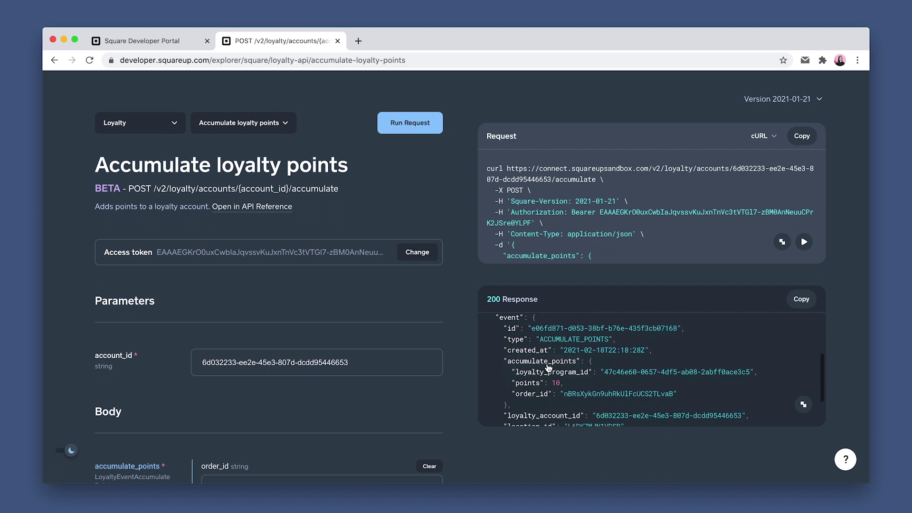
pyautogui.scroll(-1, 551, 369)
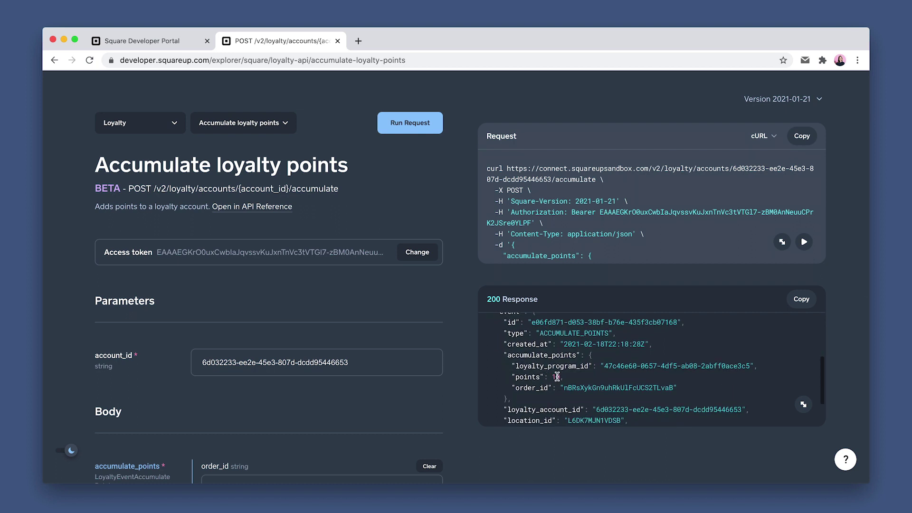
pyautogui.click(254, 127)
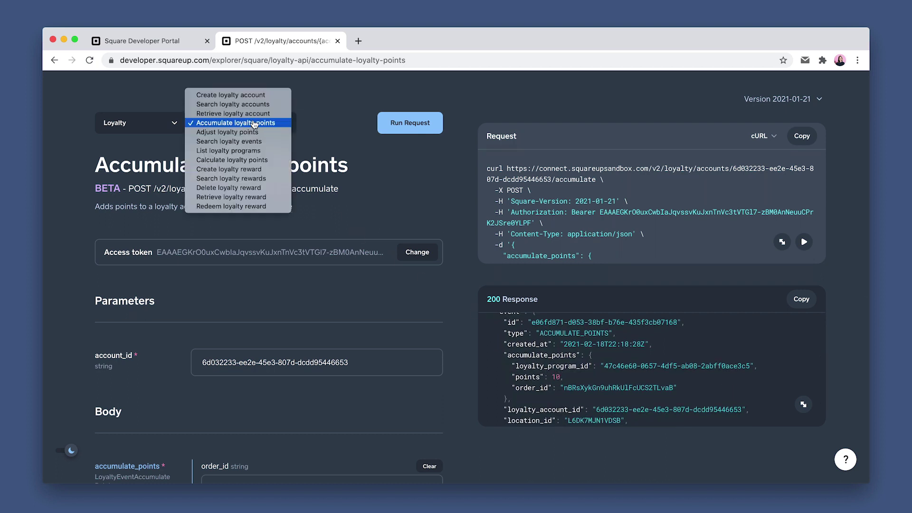
pyautogui.click(253, 114)
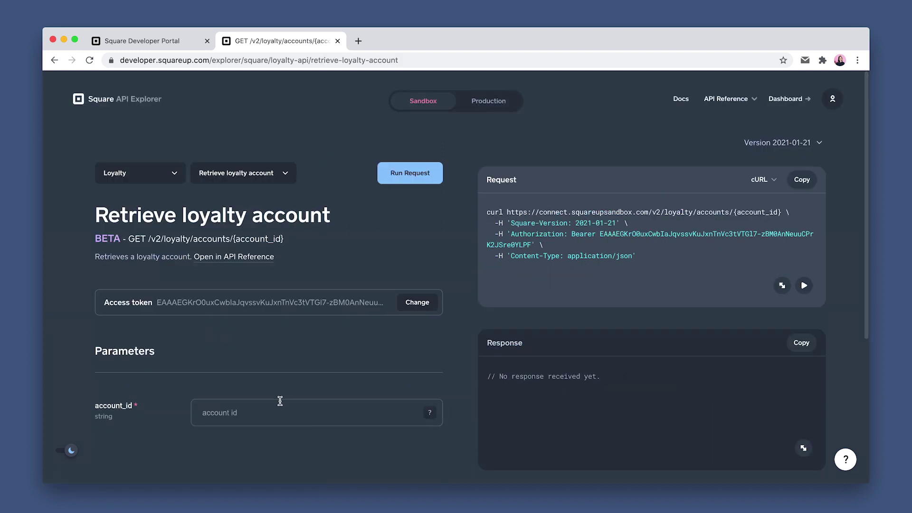
# Fetch the loyalty account by its pasted id, showing a 10-point balance and 10 lifetime points
pyautogui.click(278, 406)
pyautogui.write('6d032233-ee2e-45e3-807d-dcdd95446653')
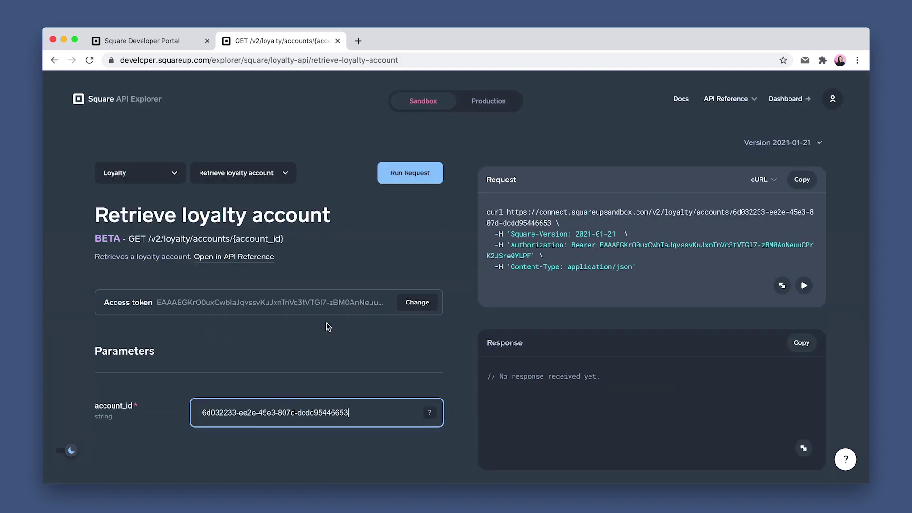
pyautogui.click(397, 179)
pyautogui.scroll(-5, 543, 434)
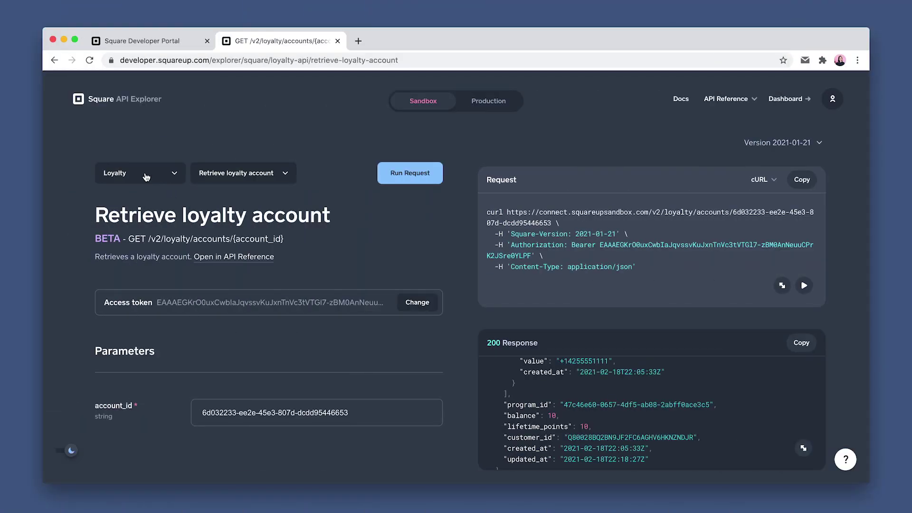
# Start a Create order request in the Orders API with a fresh idempotency key and the order's location id
pyautogui.click(145, 177)
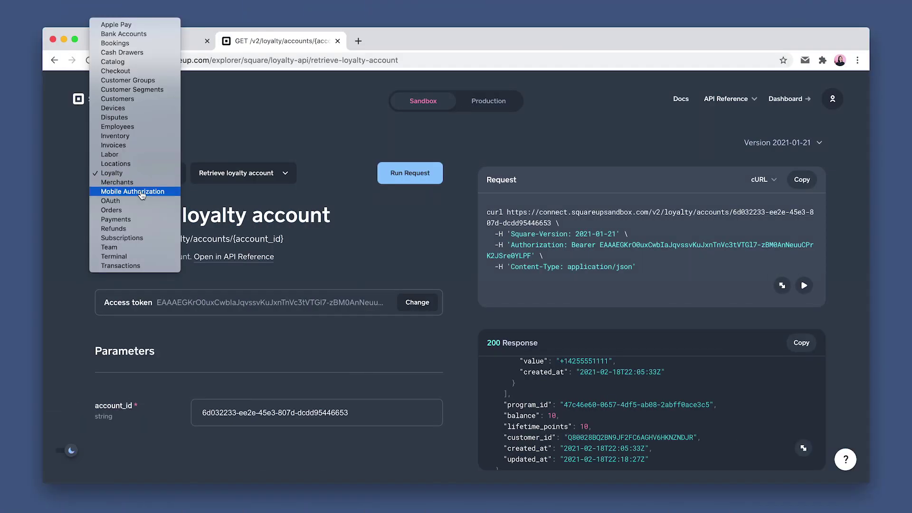
pyautogui.click(143, 210)
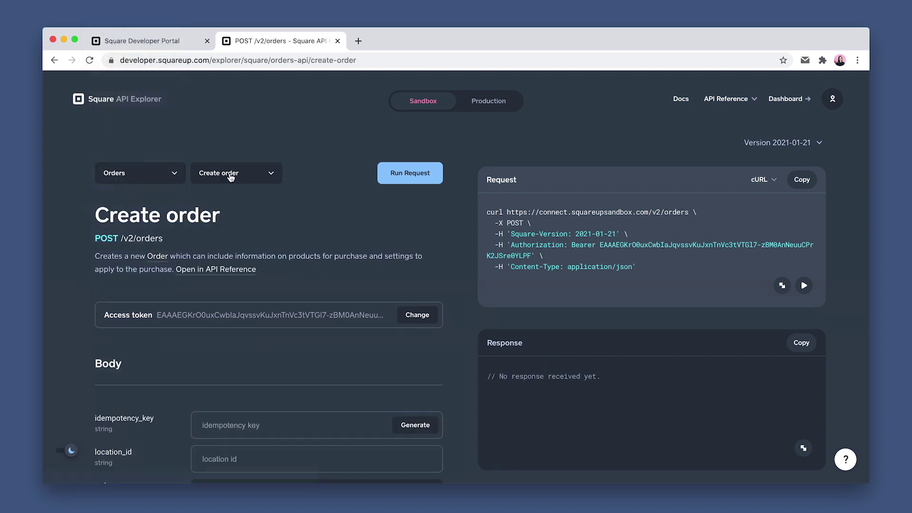
pyautogui.scroll(-2, 230, 176)
pyautogui.scroll(-3, 231, 177)
pyautogui.click(426, 310)
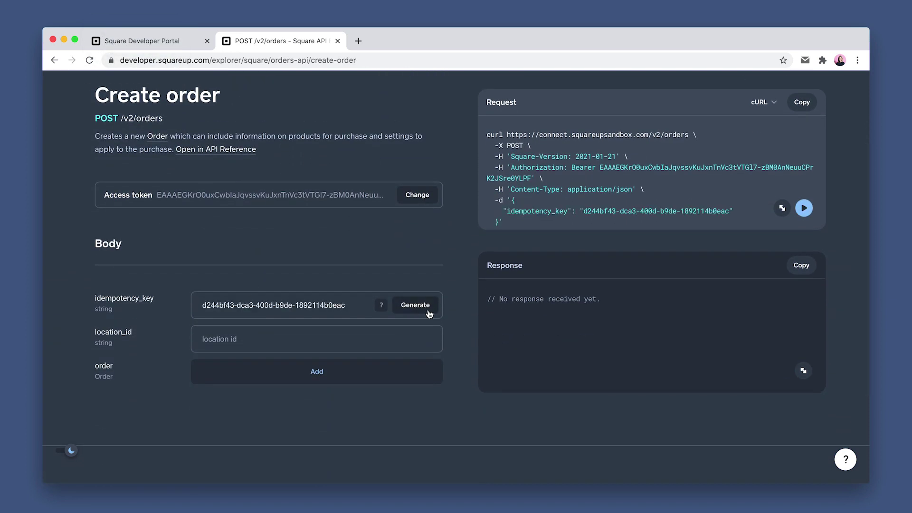
pyautogui.scroll(-1, 286, 337)
pyautogui.click(285, 350)
pyautogui.click(281, 354)
# Add a Mermaid Cookies line item with a base price of 1000 USD
pyautogui.scroll(-7, 281, 354)
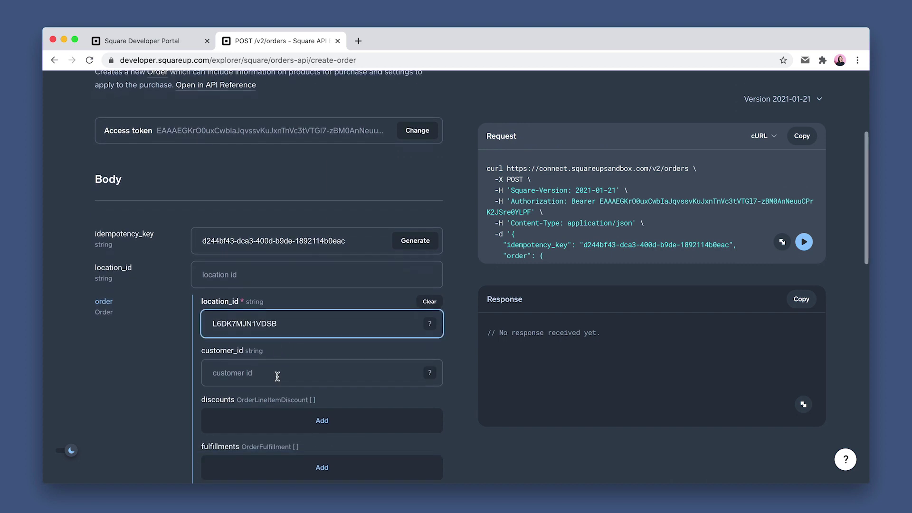
pyautogui.click(323, 383)
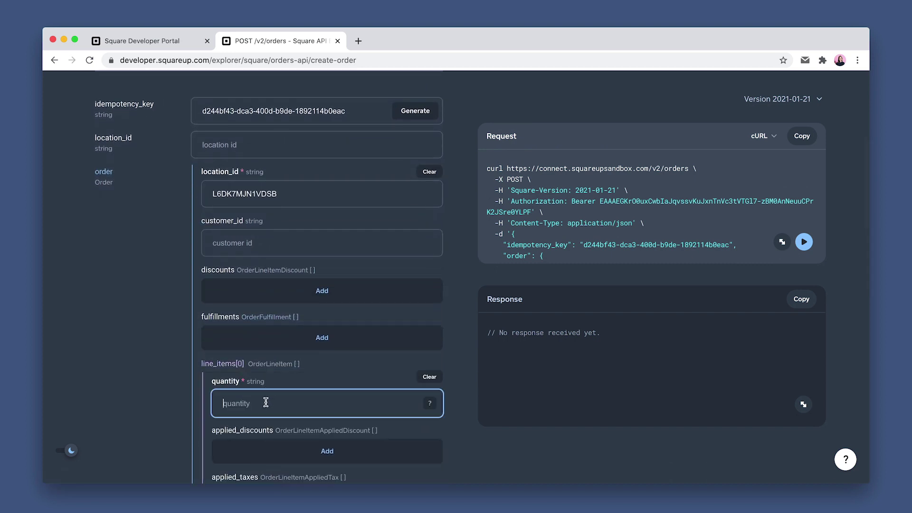
pyautogui.scroll(-6, 266, 408)
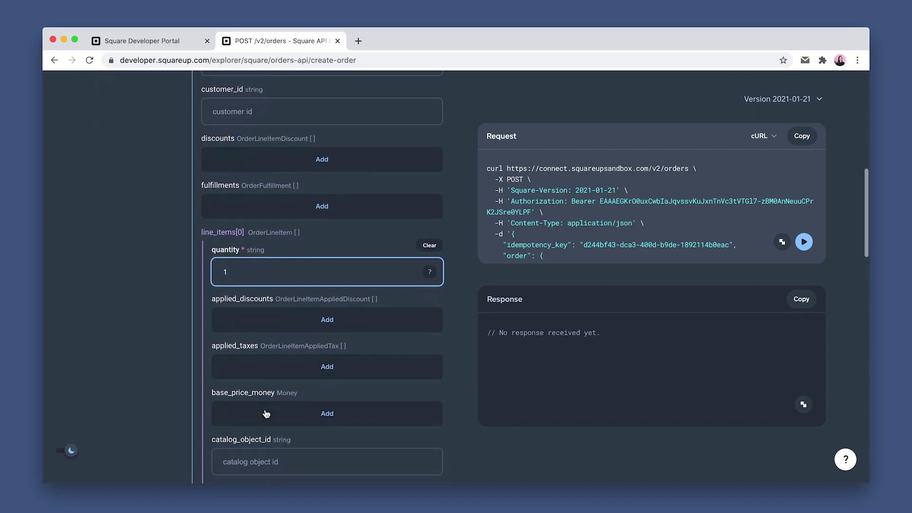
pyautogui.click(260, 418)
pyautogui.click(260, 425)
pyautogui.write('1000')
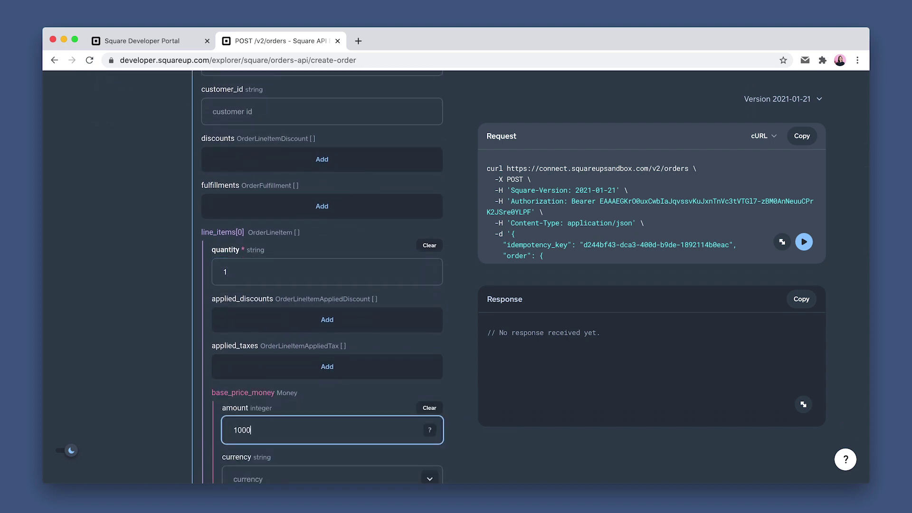
pyautogui.scroll(-3, 322, 285)
pyautogui.press('Tab')
pyautogui.write('us')
pyautogui.click(270, 451)
pyautogui.scroll(-6, 284, 451)
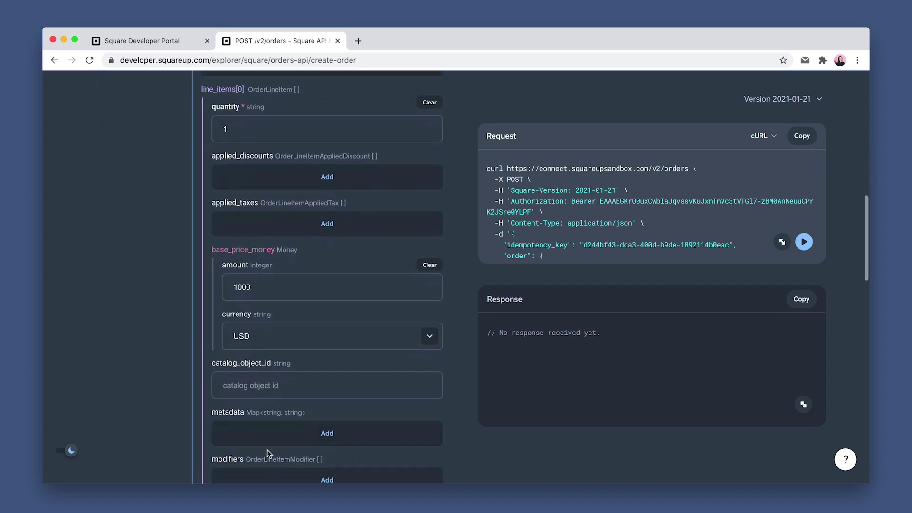
pyautogui.click(268, 449)
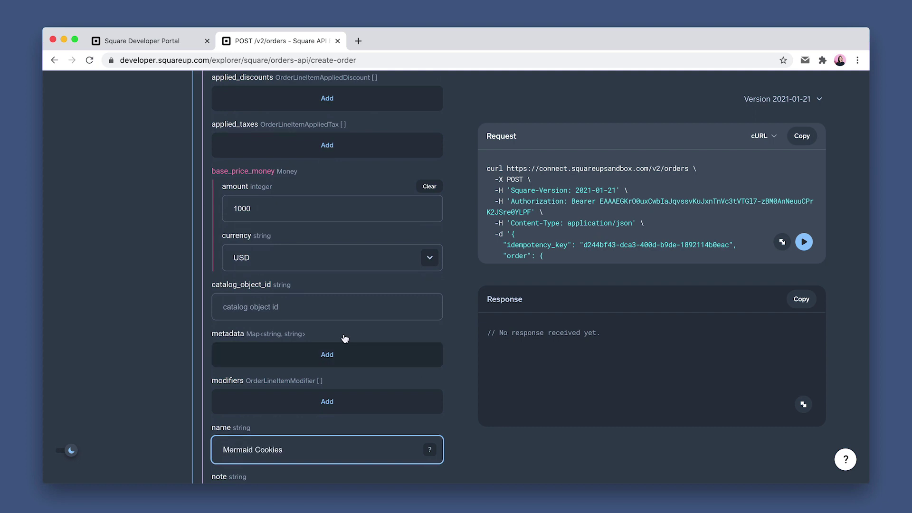
# Send the create order request and select the new order id in the 200 response
pyautogui.scroll(15, 448, 271)
pyautogui.press('super+Return')
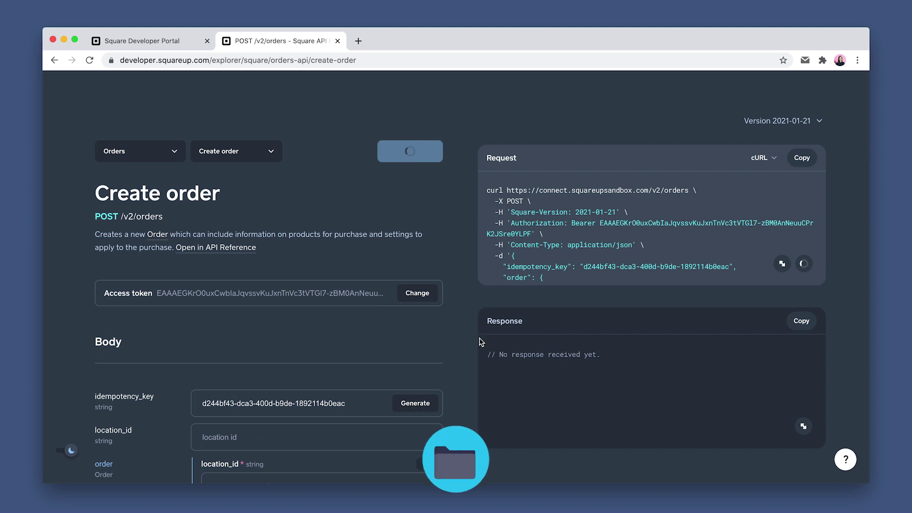
pyautogui.scroll(-2, 496, 358)
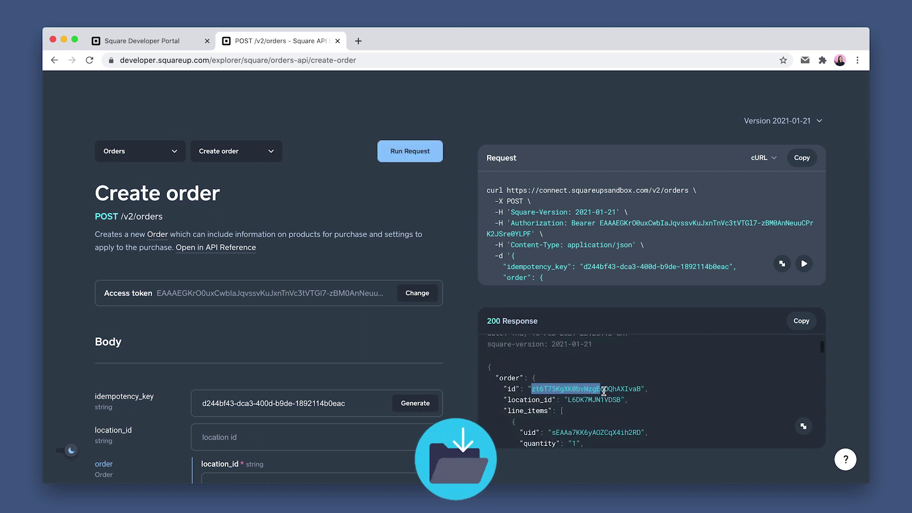
pyautogui.moveTo(603, 391); pyautogui.dragTo(639, 393)
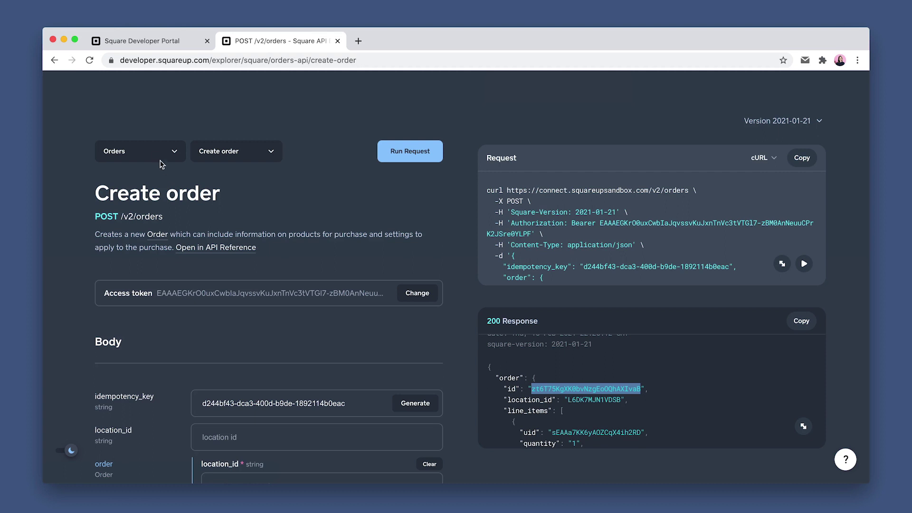
pyautogui.click(159, 156)
# Run List loyalty programs, copy the 10-point '10% off entire sale' tier id, then pick Create loyalty reward
pyautogui.click(142, 113)
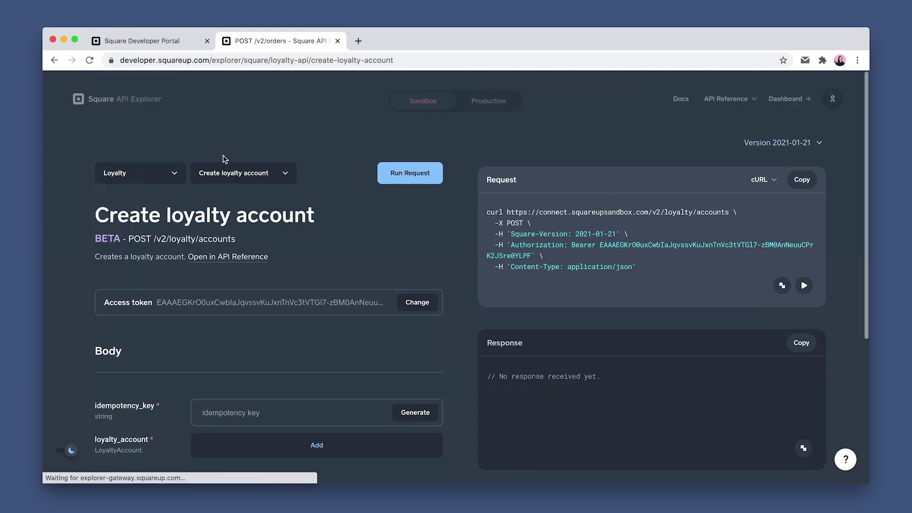
pyautogui.click(230, 173)
pyautogui.click(228, 229)
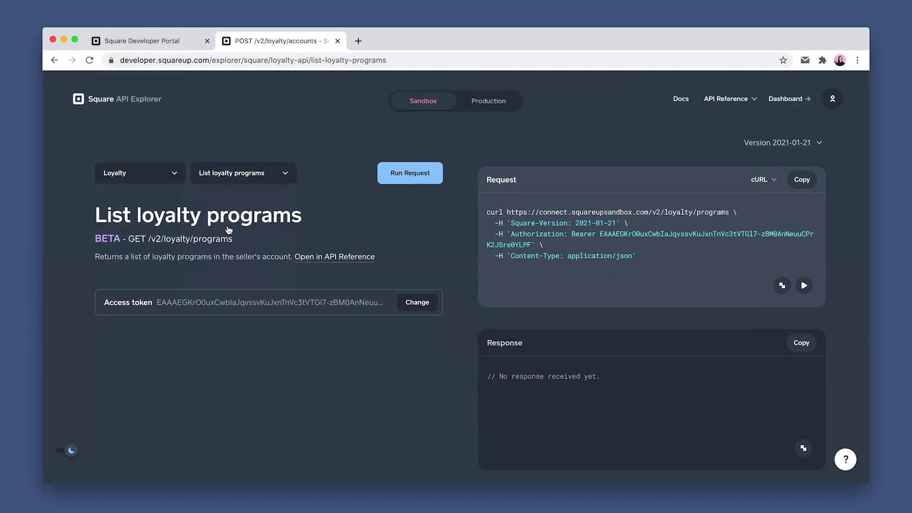
pyautogui.click(403, 184)
pyautogui.scroll(-5, 532, 426)
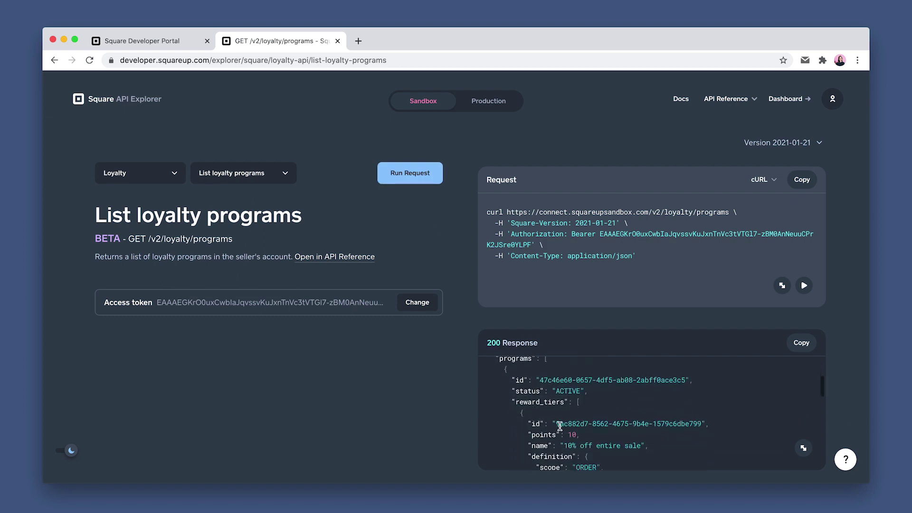
pyautogui.moveTo(555, 424); pyautogui.dragTo(699, 427)
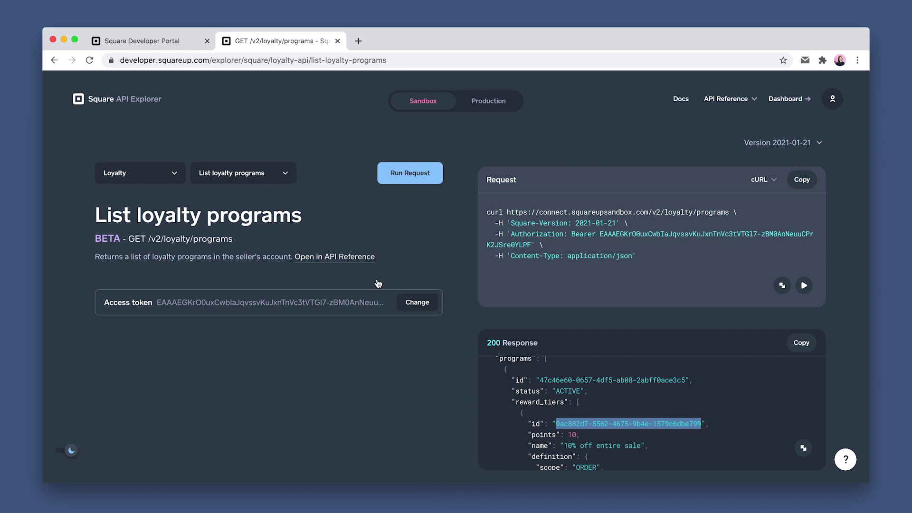
pyautogui.click(238, 180)
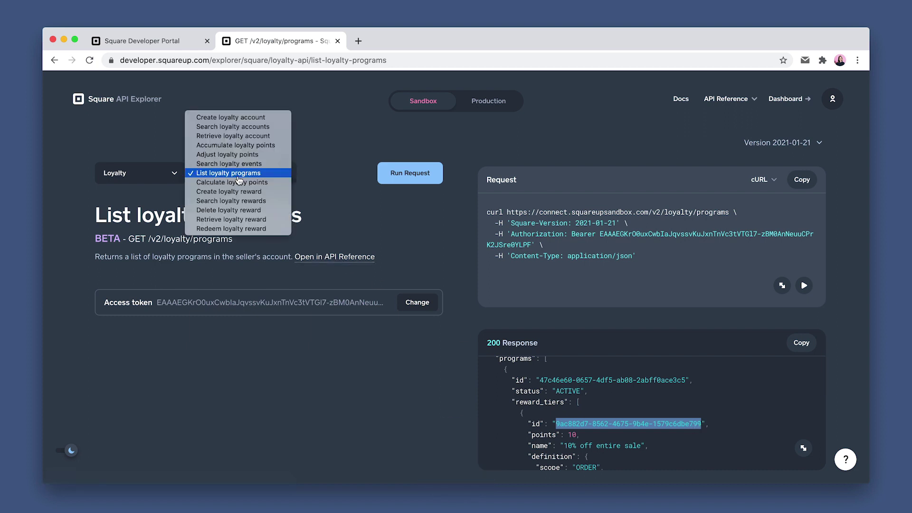
pyautogui.click(231, 191)
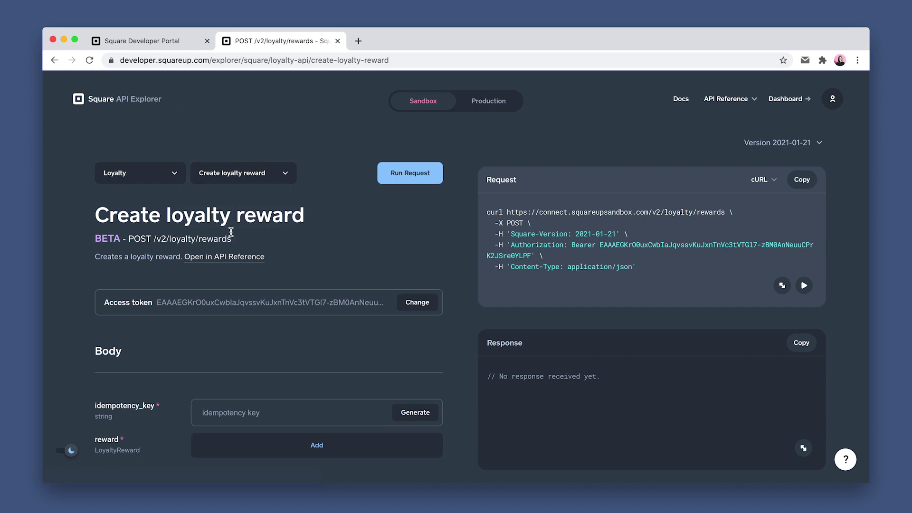
# Issue a 10-point reward using the loyalty account id, the '10% off' tier id, the new order id and a fresh idempotency key
pyautogui.scroll(-2, 220, 343)
pyautogui.click(405, 363)
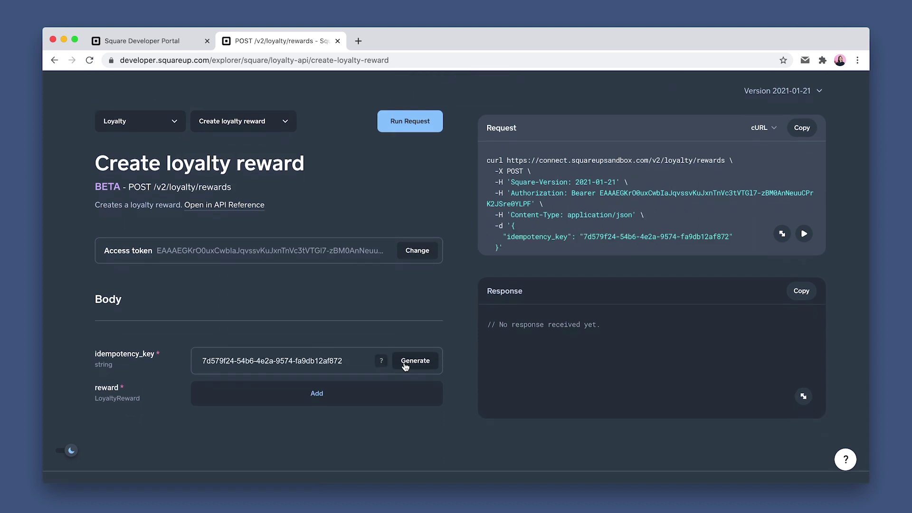
pyautogui.scroll(-1, 285, 379)
pyautogui.click(266, 374)
pyautogui.scroll(-1, 247, 366)
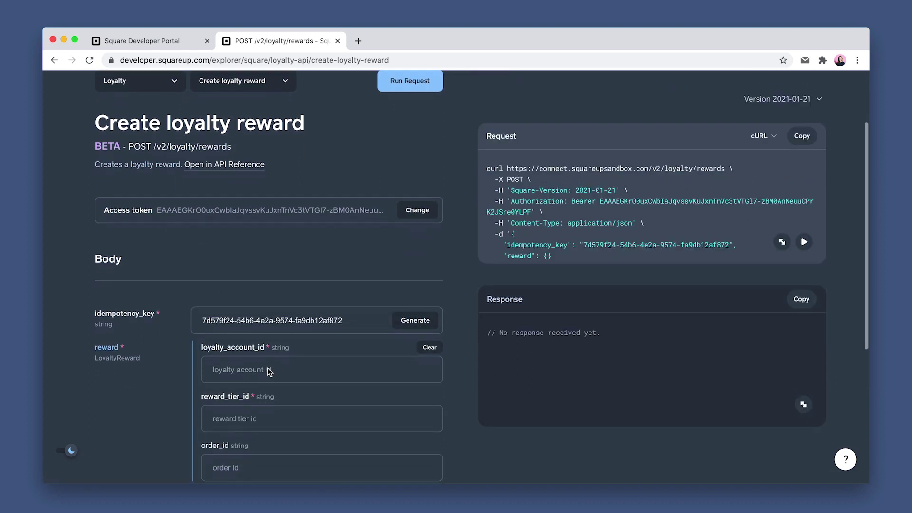
pyautogui.write('6d032233-ee2e-45e3-807d-dcdd95446653')
pyautogui.click(219, 400)
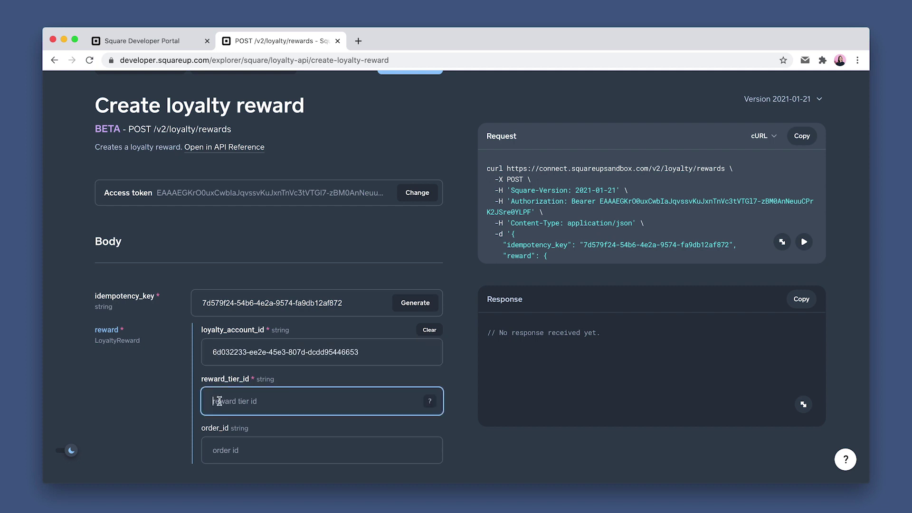
pyautogui.click(213, 452)
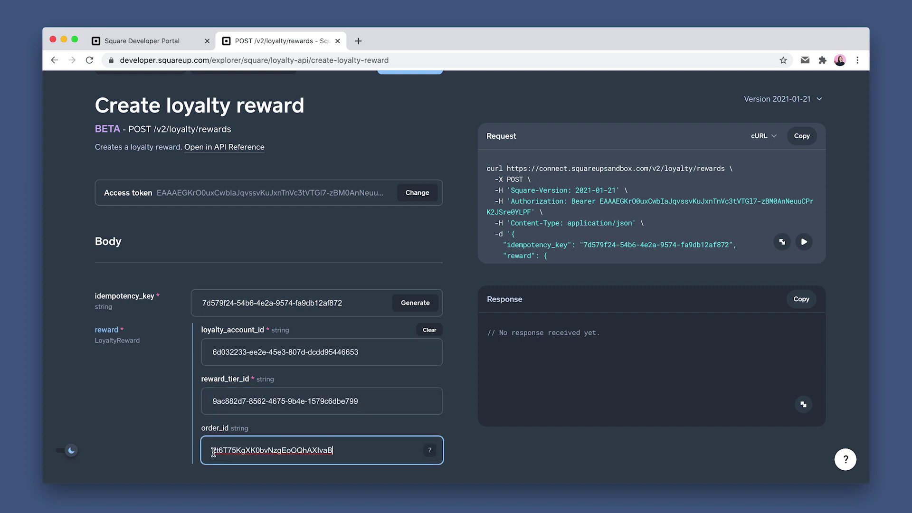
pyautogui.scroll(1, 456, 227)
pyautogui.click(410, 103)
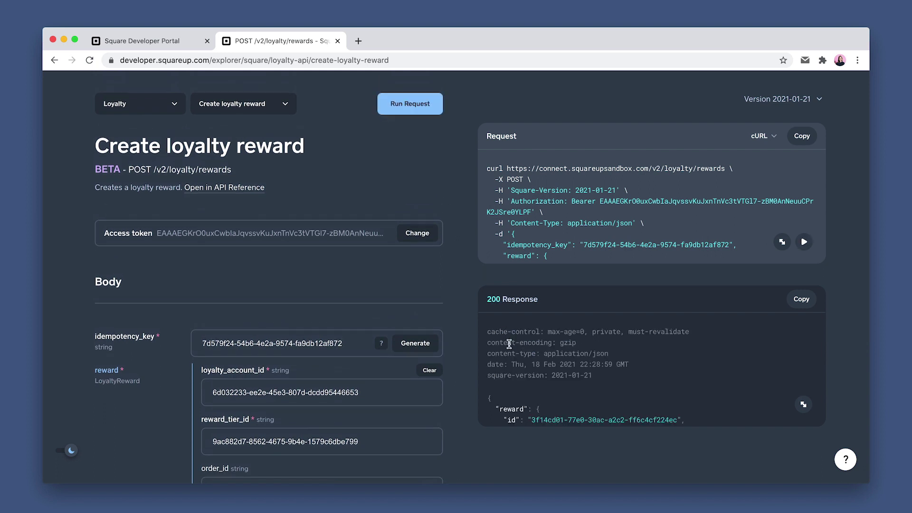
pyautogui.scroll(-3, 510, 384)
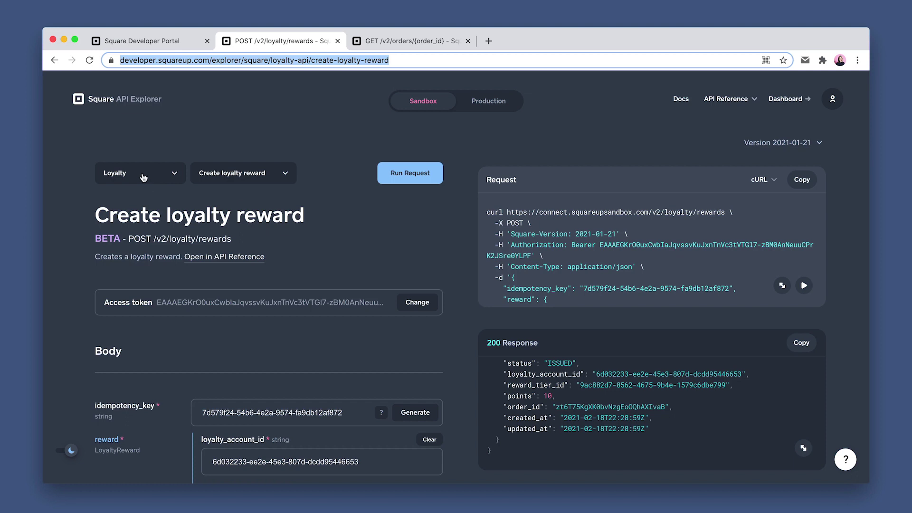
# Run Retrieve order in the Orders API for the new order's id
pyautogui.click(145, 176)
pyautogui.click(145, 209)
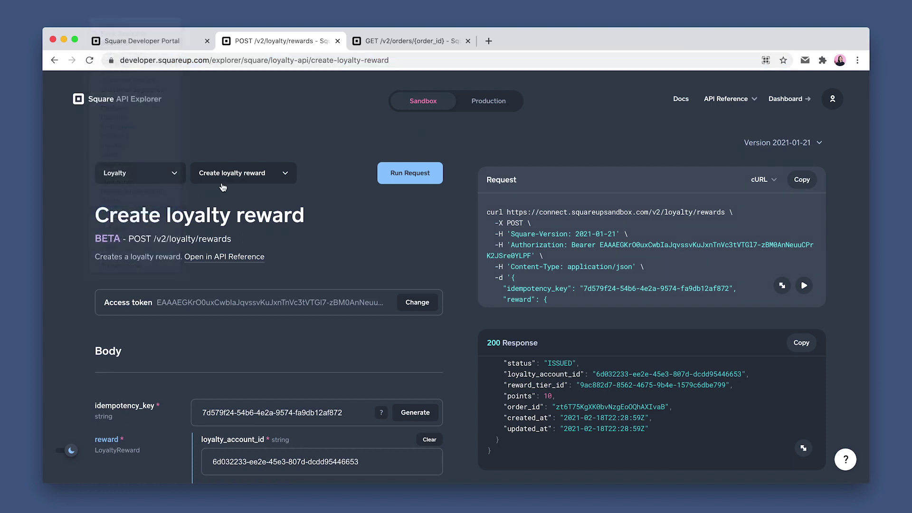
pyautogui.click(246, 178)
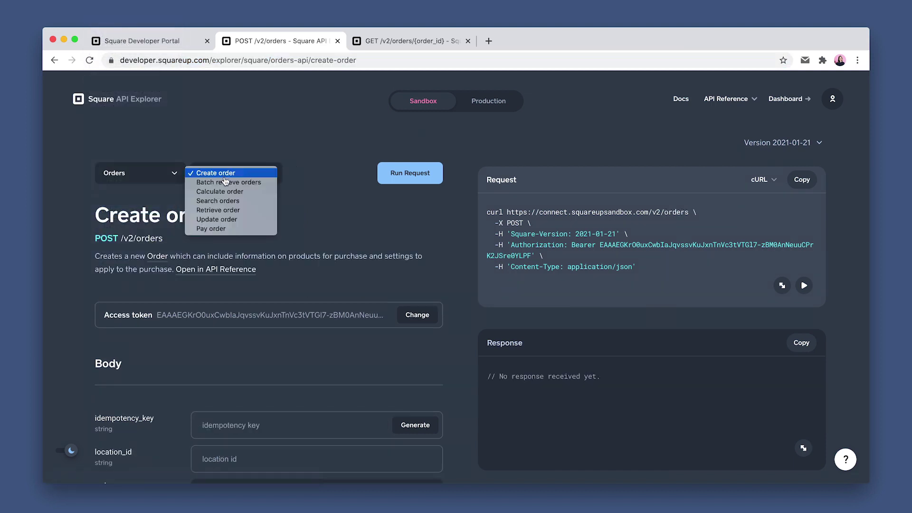
pyautogui.click(226, 210)
pyautogui.click(224, 413)
pyautogui.click(412, 175)
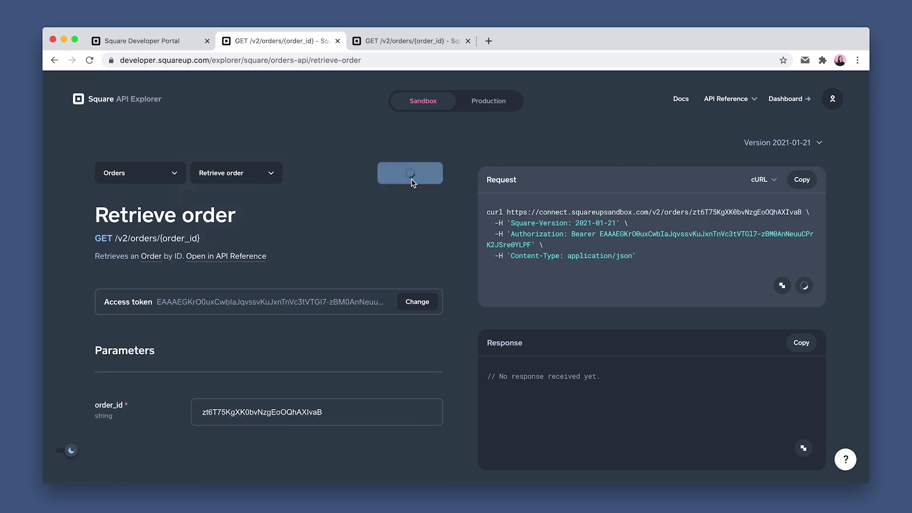
# Scroll the response to confirm the 100 USD '10% off entire sale' discount and the 900 USD total
pyautogui.scroll(-3, 510, 430)
pyautogui.scroll(-8, 512, 431)
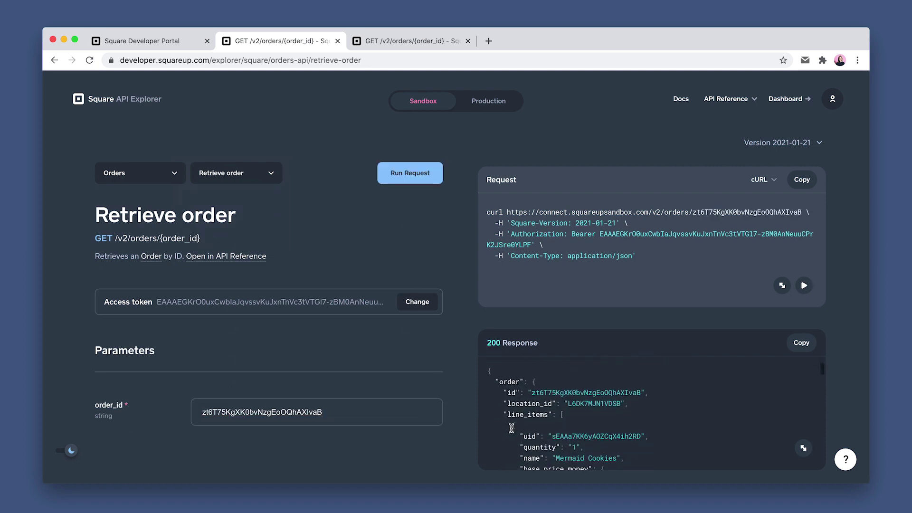
pyautogui.scroll(-2, 511, 428)
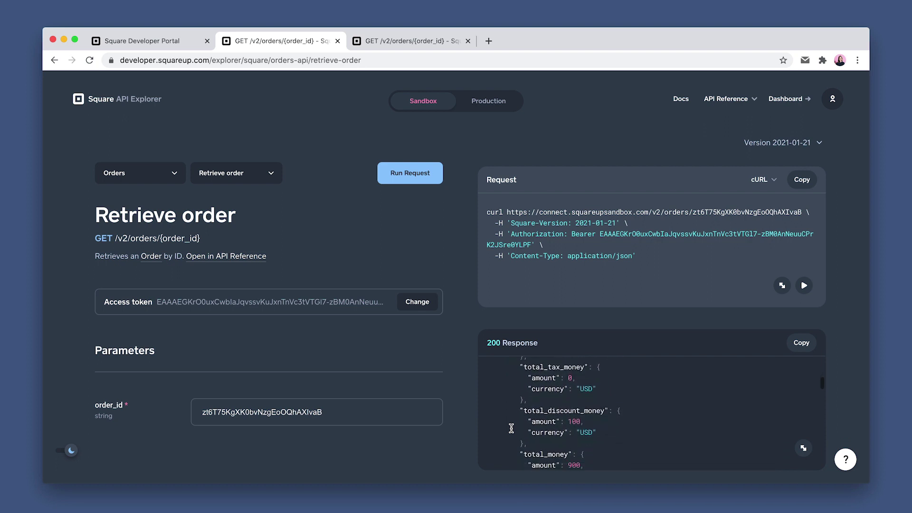
pyautogui.scroll(-2, 522, 434)
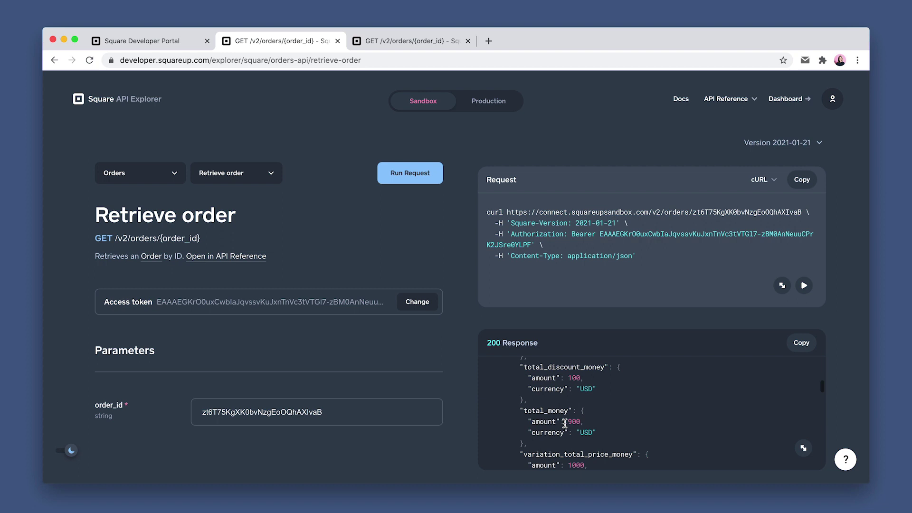
pyautogui.scroll(-5, 527, 431)
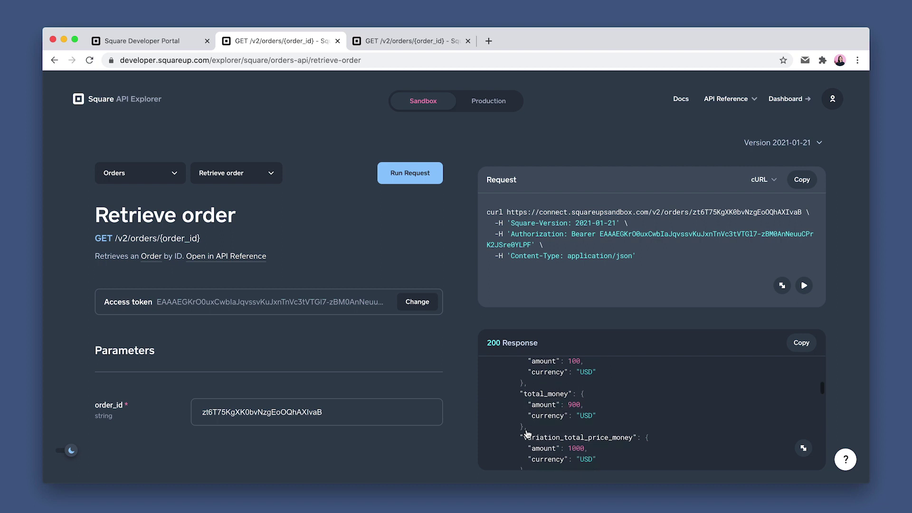
pyautogui.scroll(-1, 526, 429)
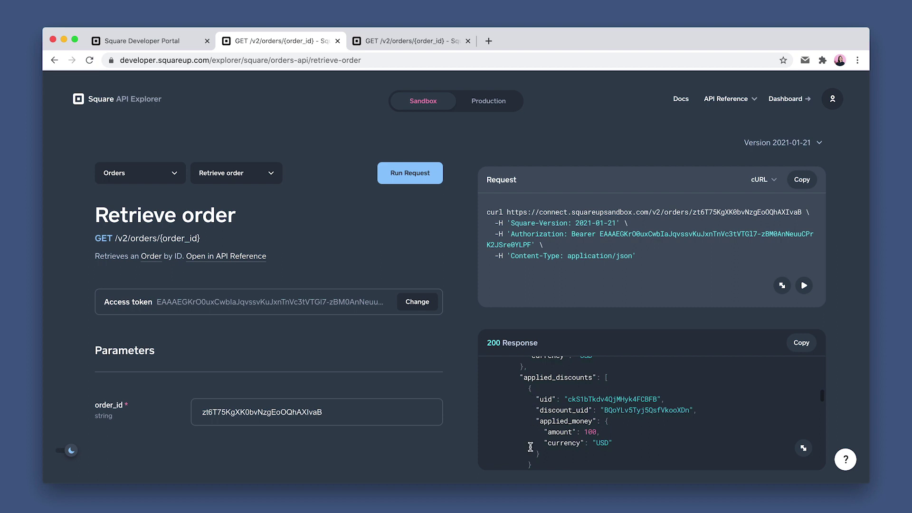
pyautogui.scroll(-10, 530, 447)
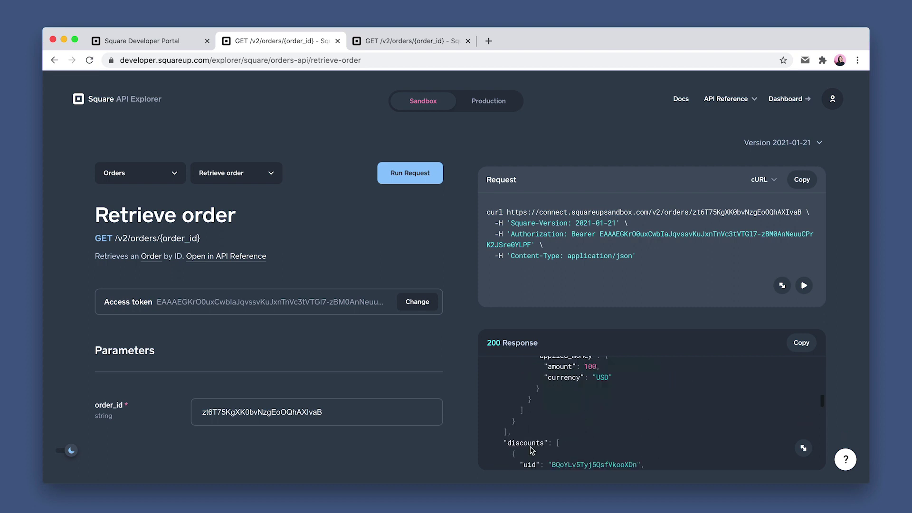
pyautogui.scroll(-10, 531, 451)
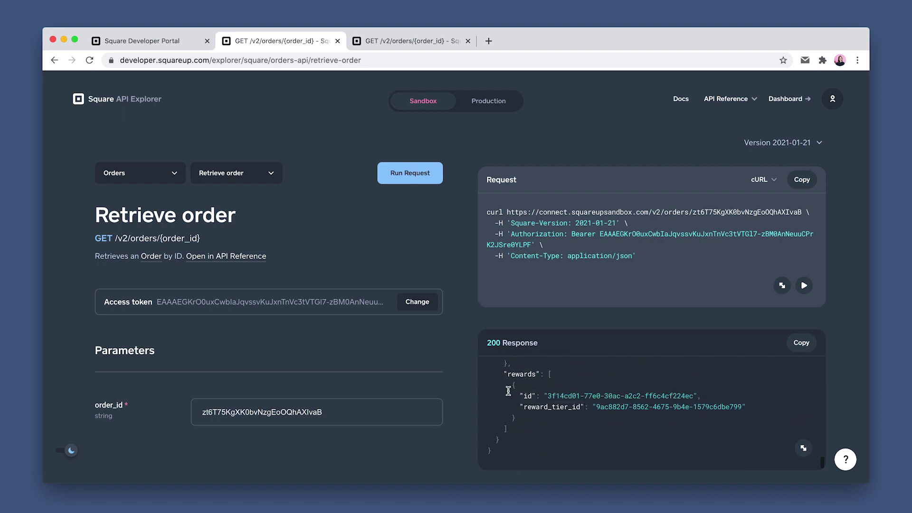
pyautogui.scroll(10, 506, 403)
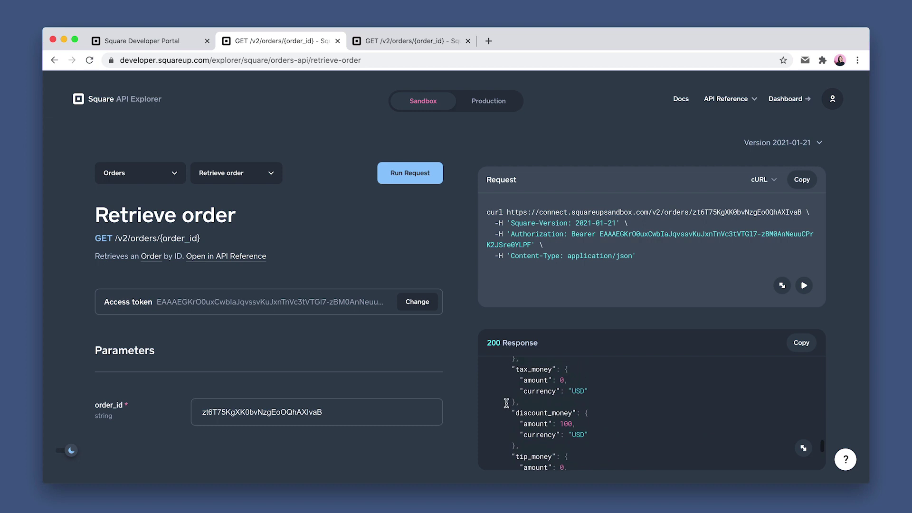
pyautogui.scroll(5, 506, 403)
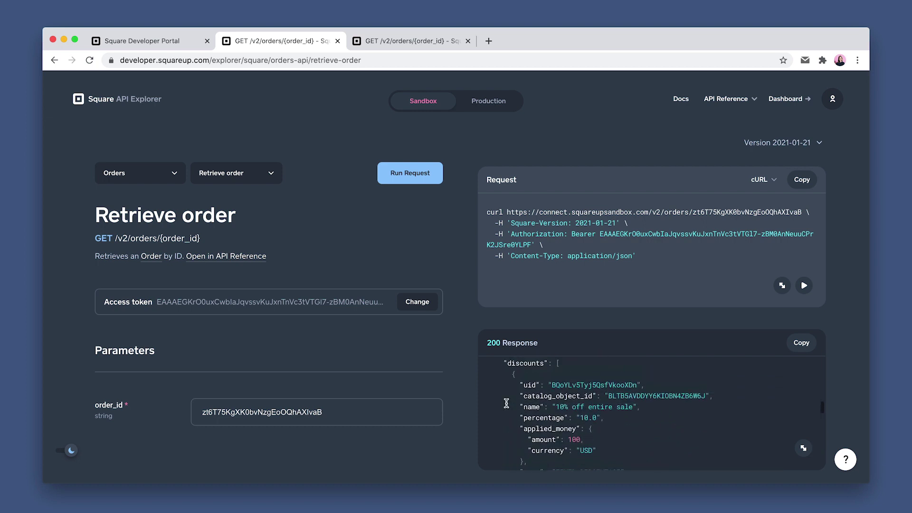